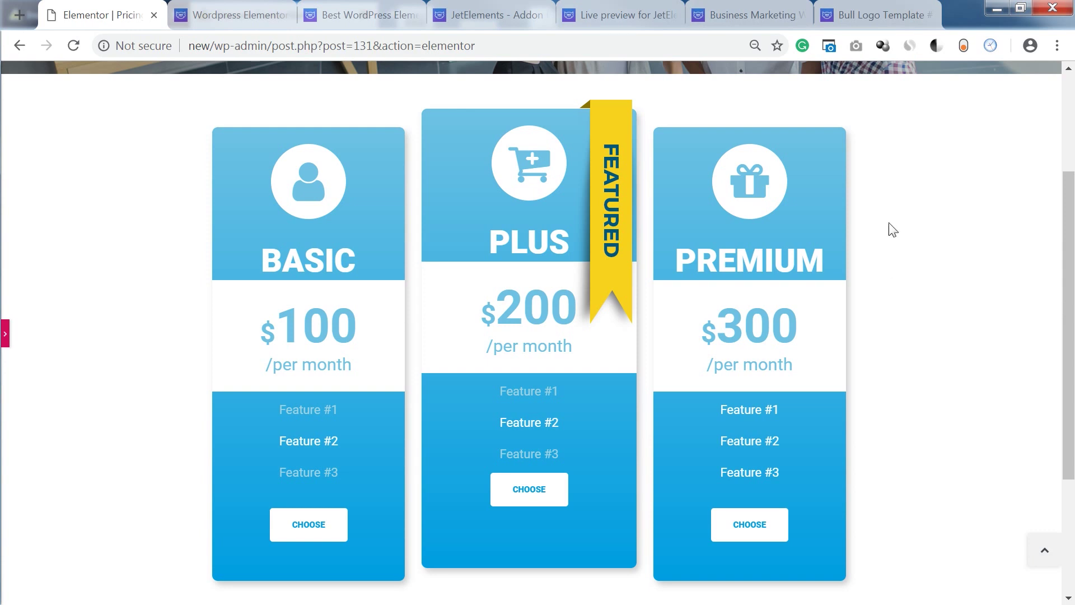
Step: Switch to the $15 JetElements addon for Elementor product page
left_click(504, 15)
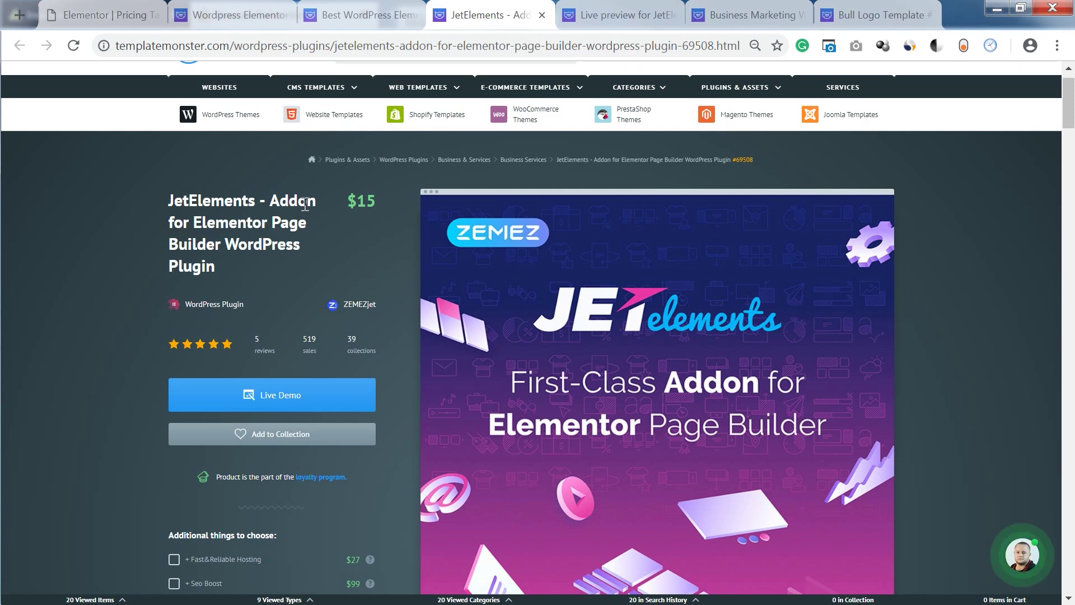
Step: Browse the Elementor marketplace plugins, then bring up the JetElements live preview Brands page
left_click(233, 15)
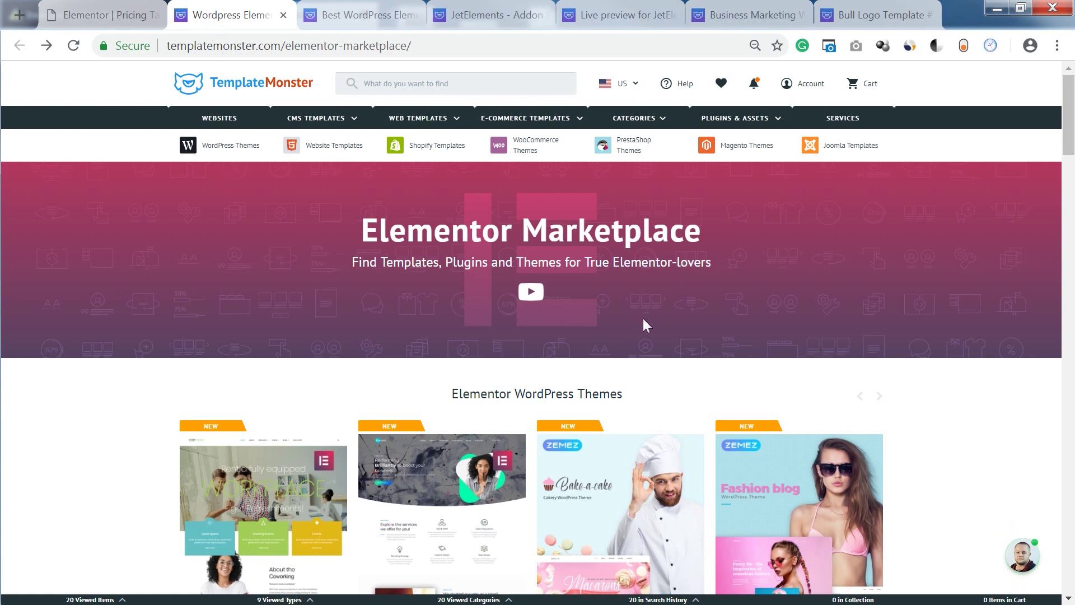
scroll(643, 321, "down", 6)
scroll(640, 328, "down", 3)
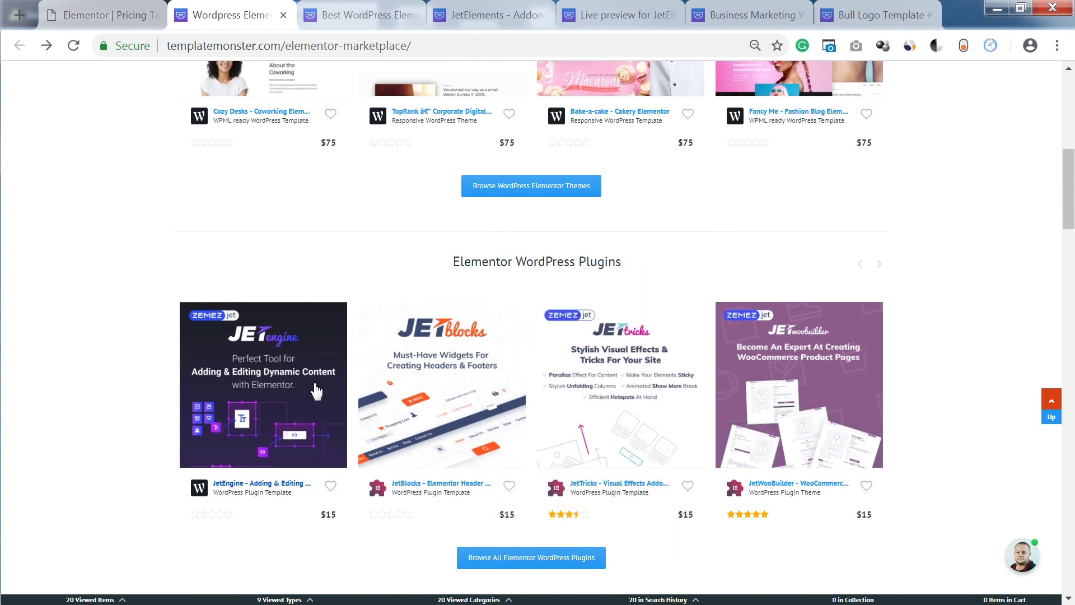
mouse_move(311, 395)
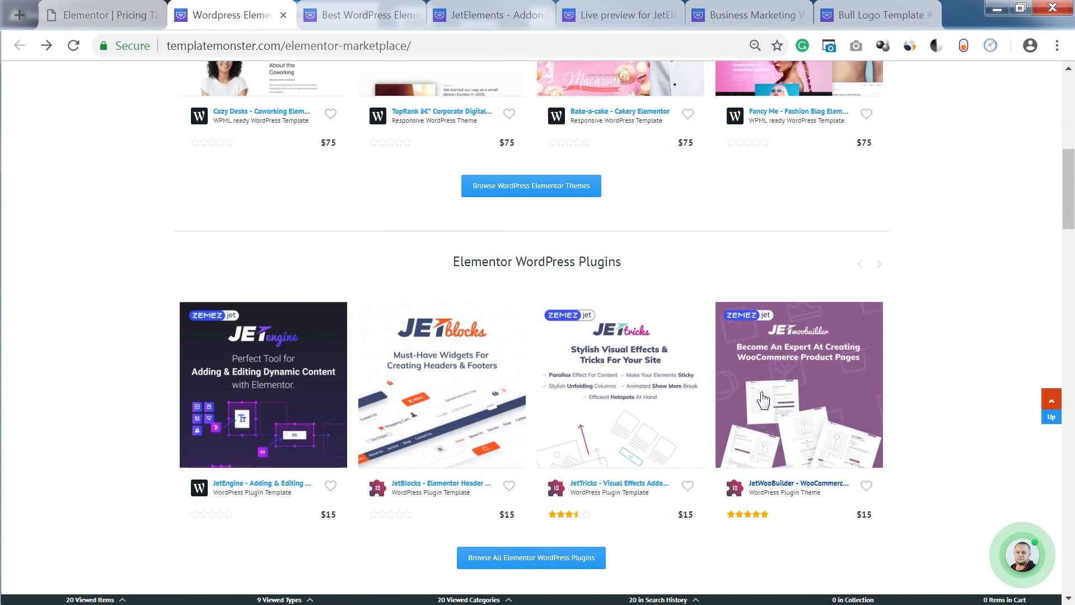
left_click(607, 15)
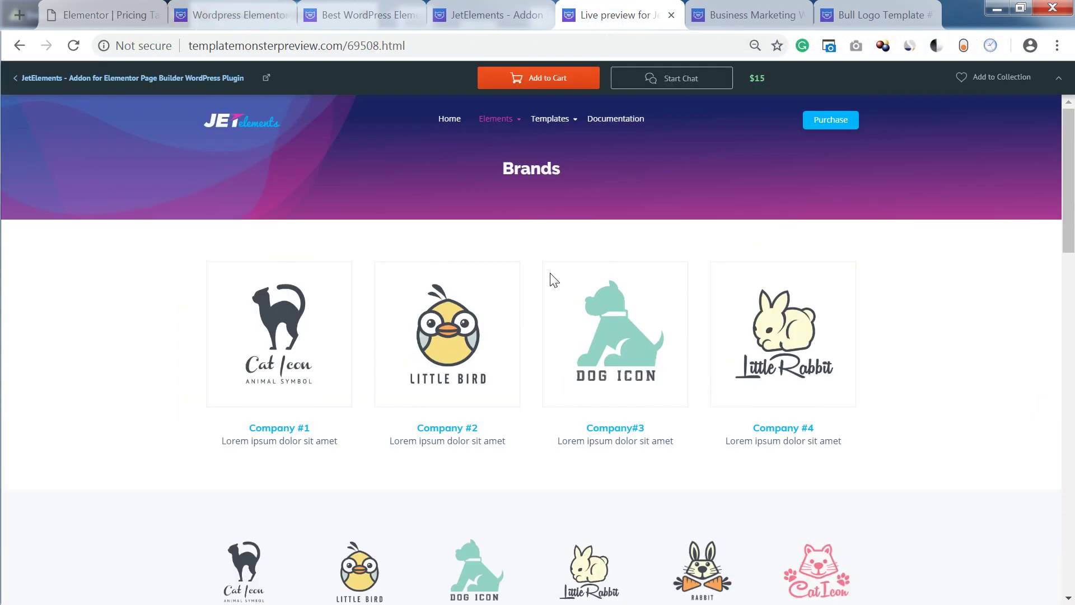
Step: Open the JetElements Pricing Table demo and scroll through its example designs
mouse_move(496, 118)
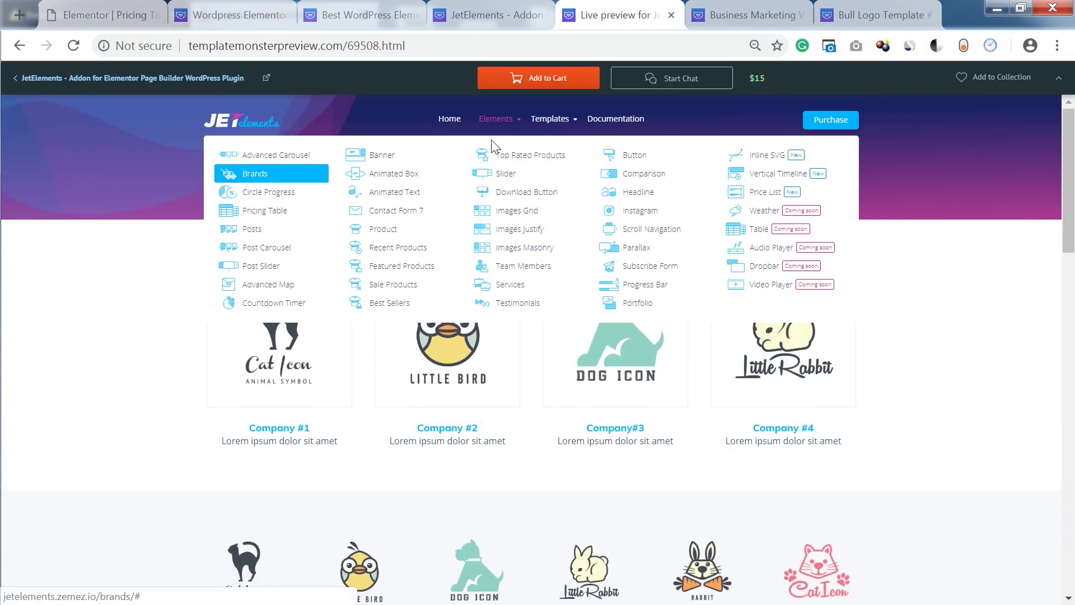
left_click(258, 210)
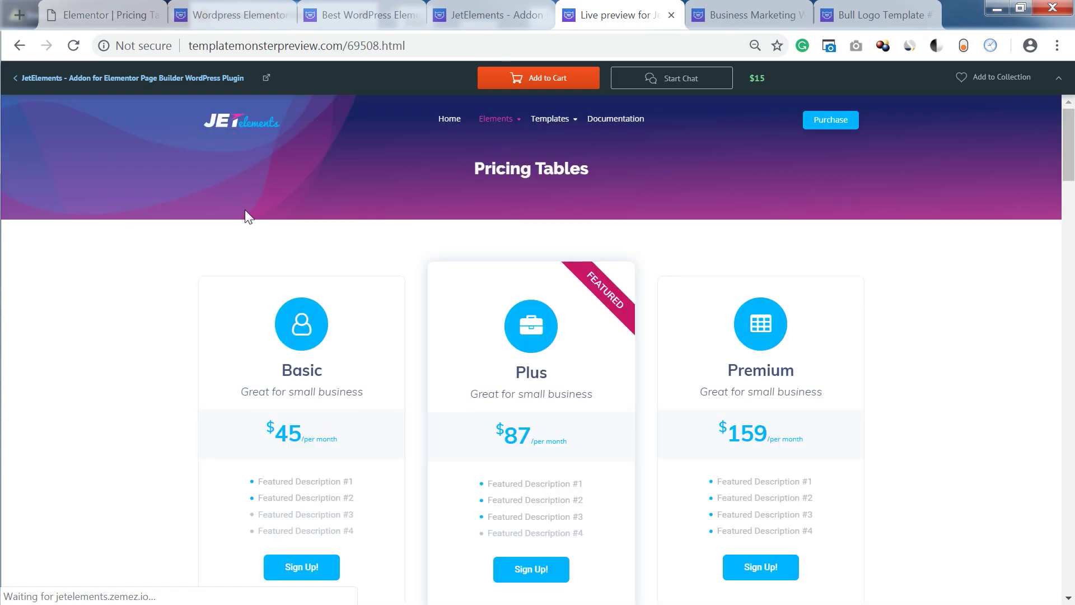
scroll(420, 274, "down", 4)
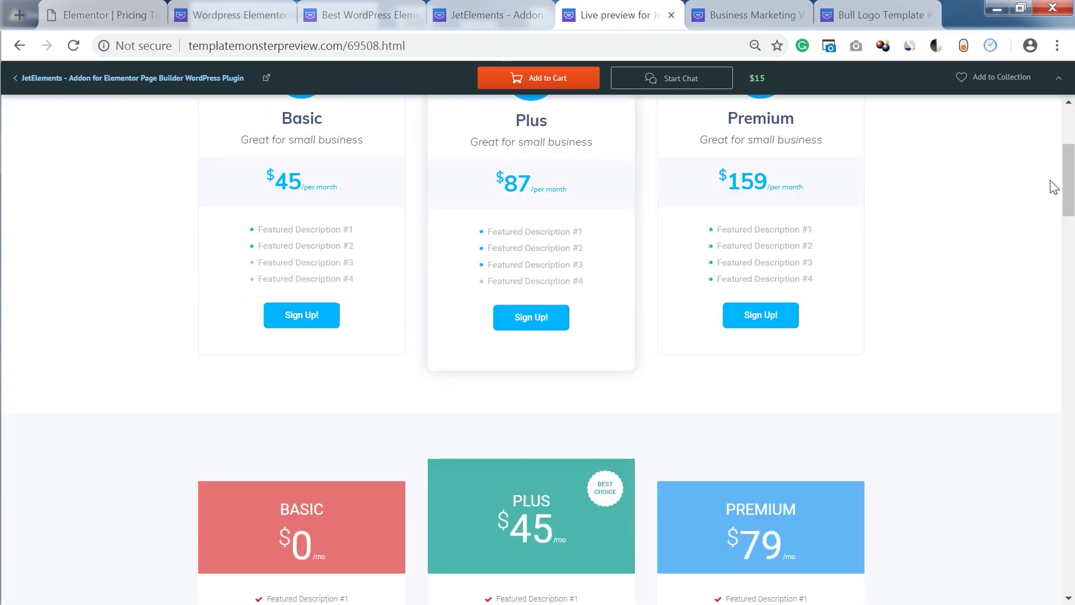
left_click_drag(1067, 188, 963, 519)
Step: Return to the Elementor page with the pricing tables and start editing it
left_click(89, 17)
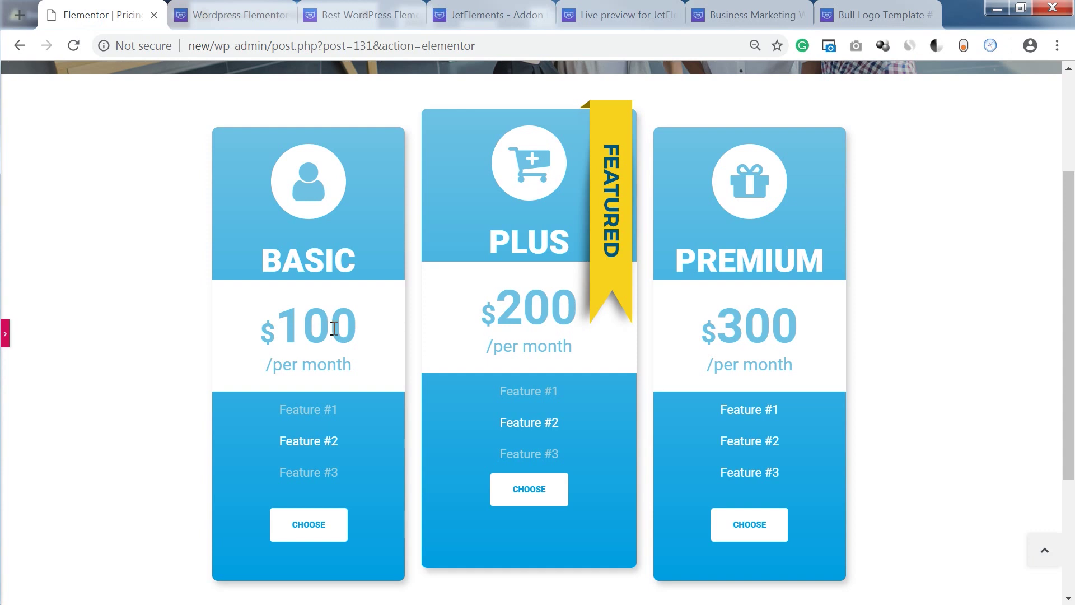
scroll(357, 349, "down", 3)
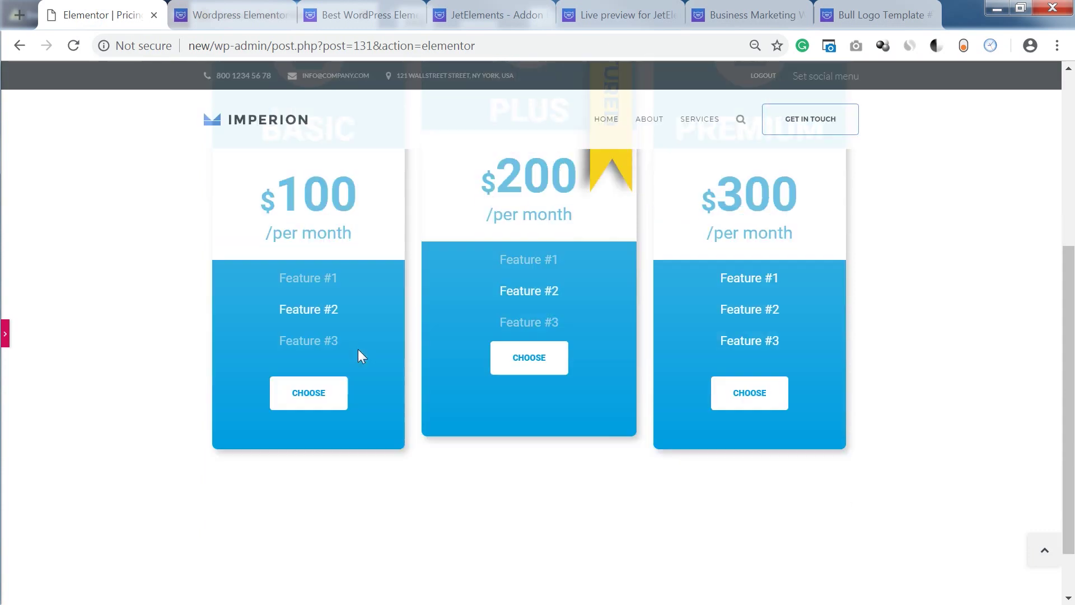
scroll(357, 349, "up", 3)
scroll(361, 356, "down", 3)
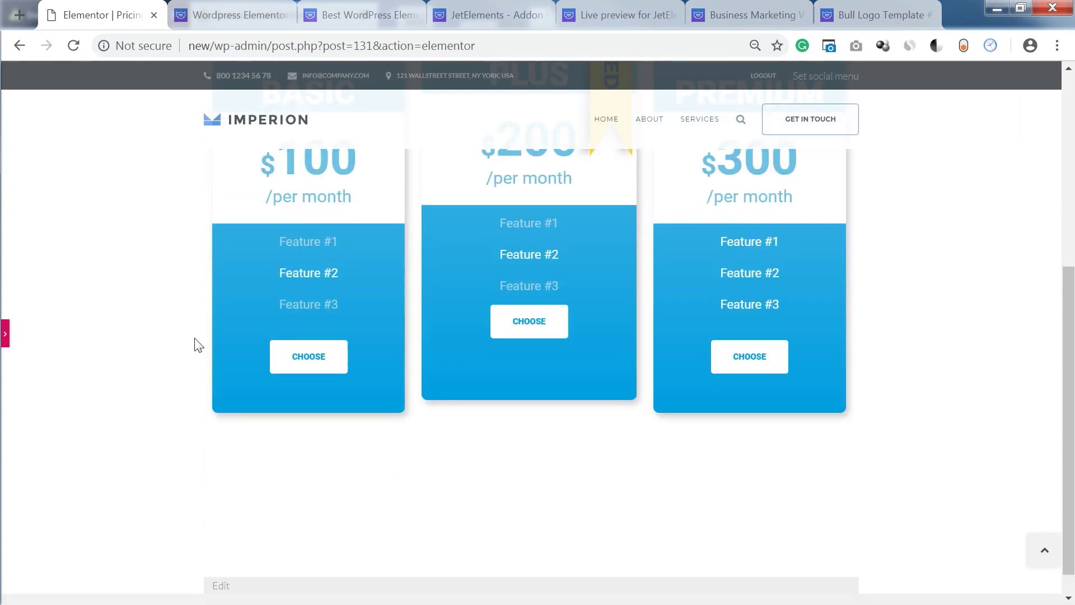
left_click(5, 336)
scroll(492, 336, "up", 3)
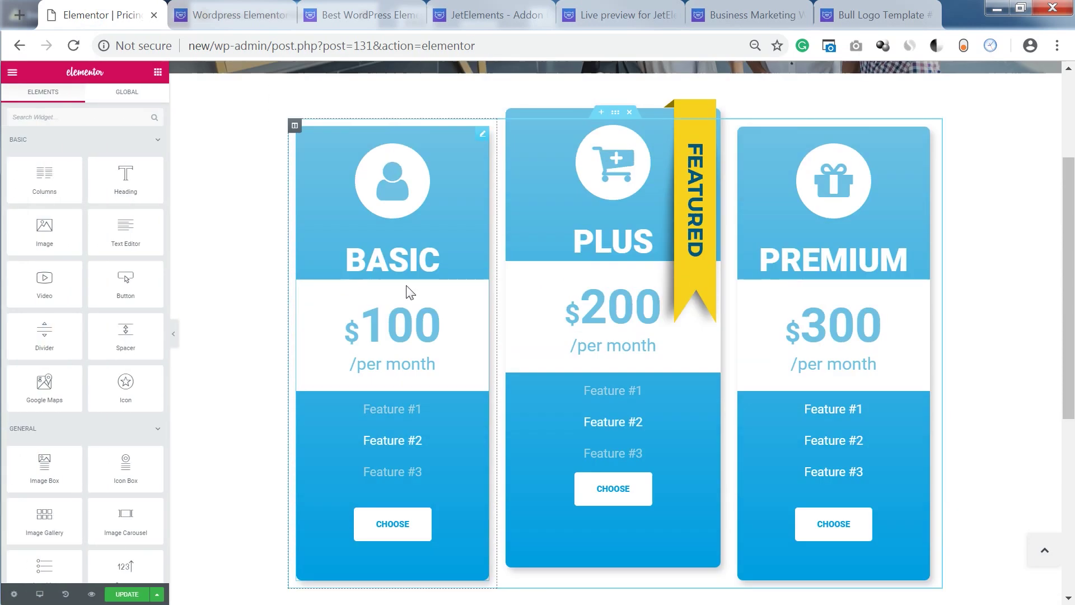
scroll(517, 242, "down", 6)
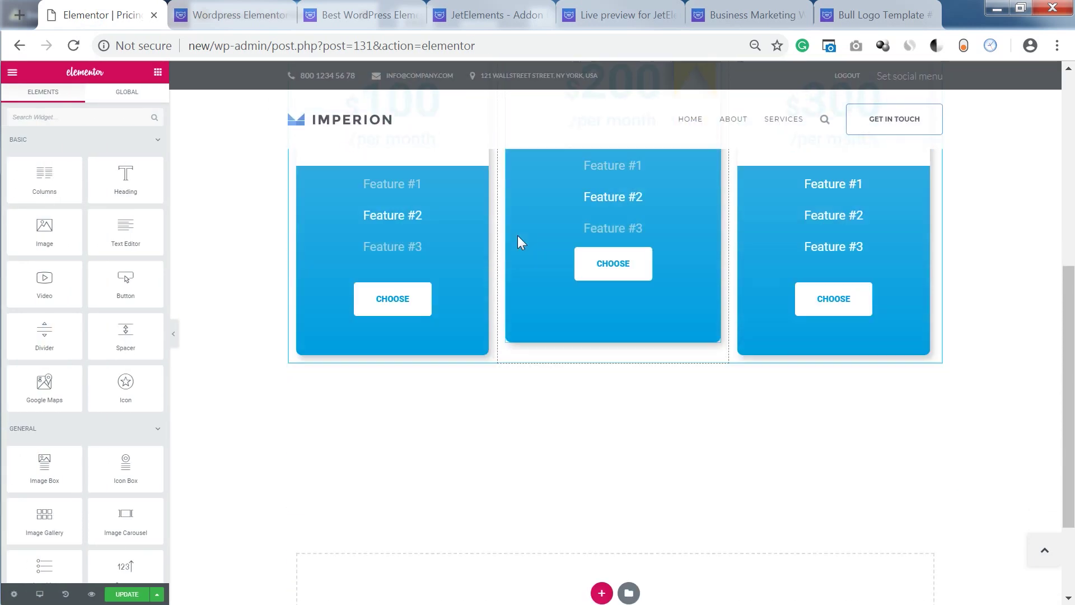
Step: Add a one-column section below the pricing tables and search widgets for 'pri'
left_click(601, 462)
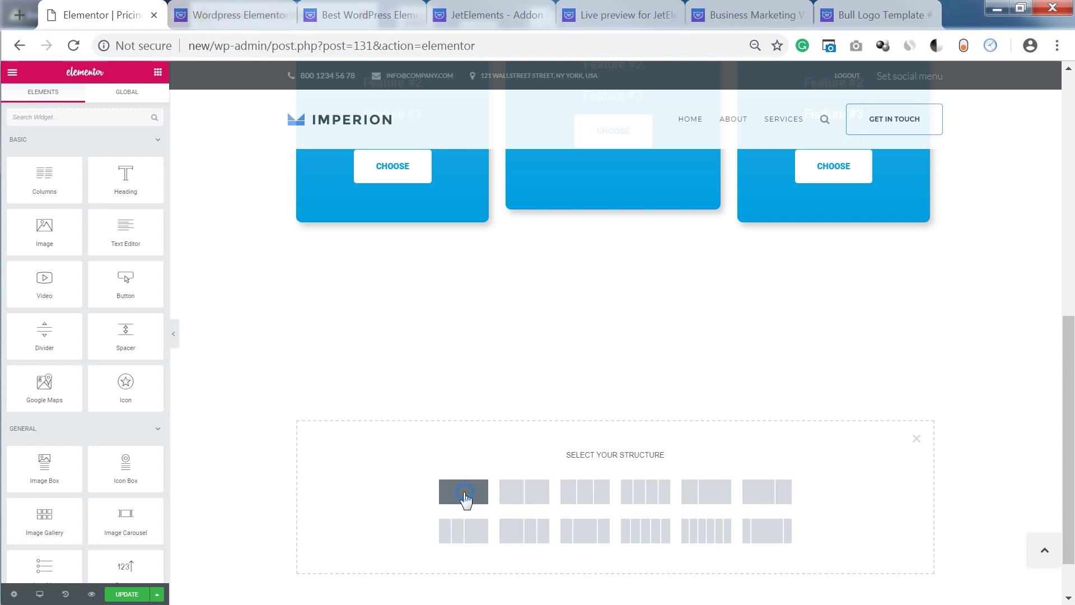
left_click(464, 496)
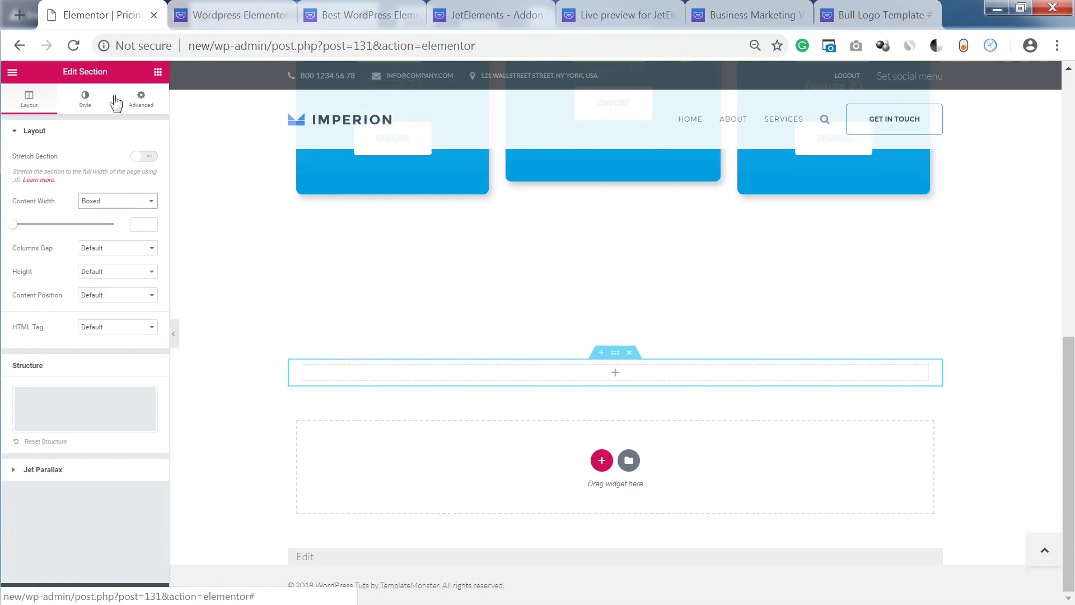
left_click(157, 73)
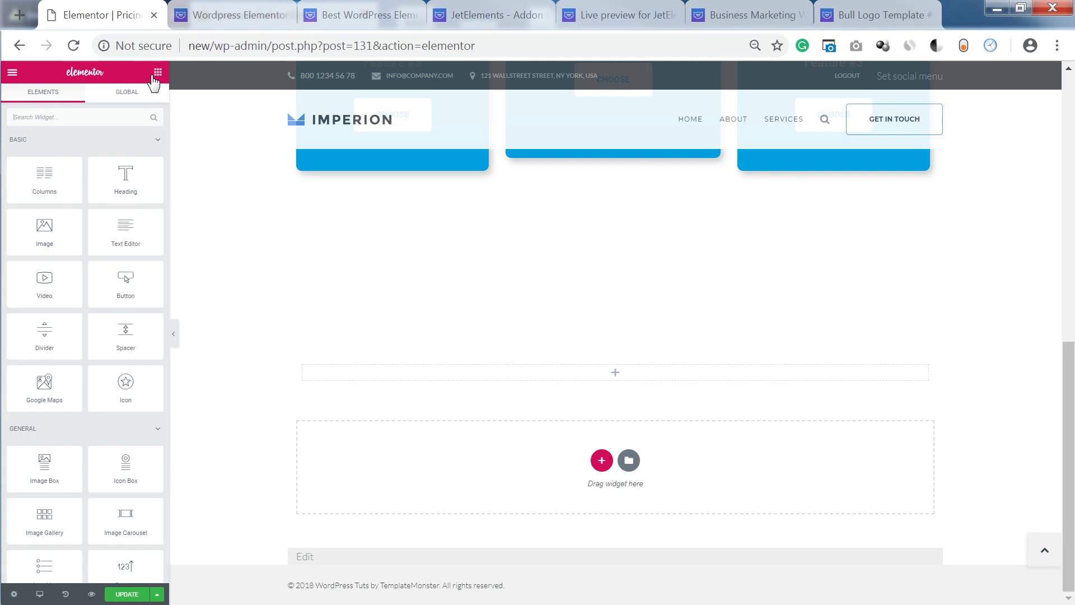
left_click(81, 120)
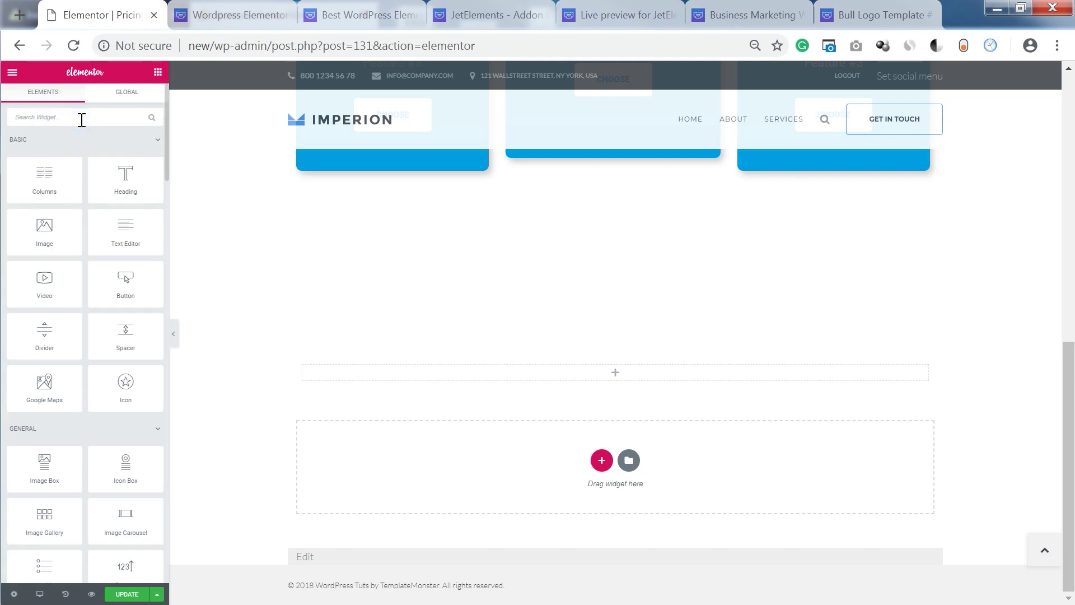
type("pri")
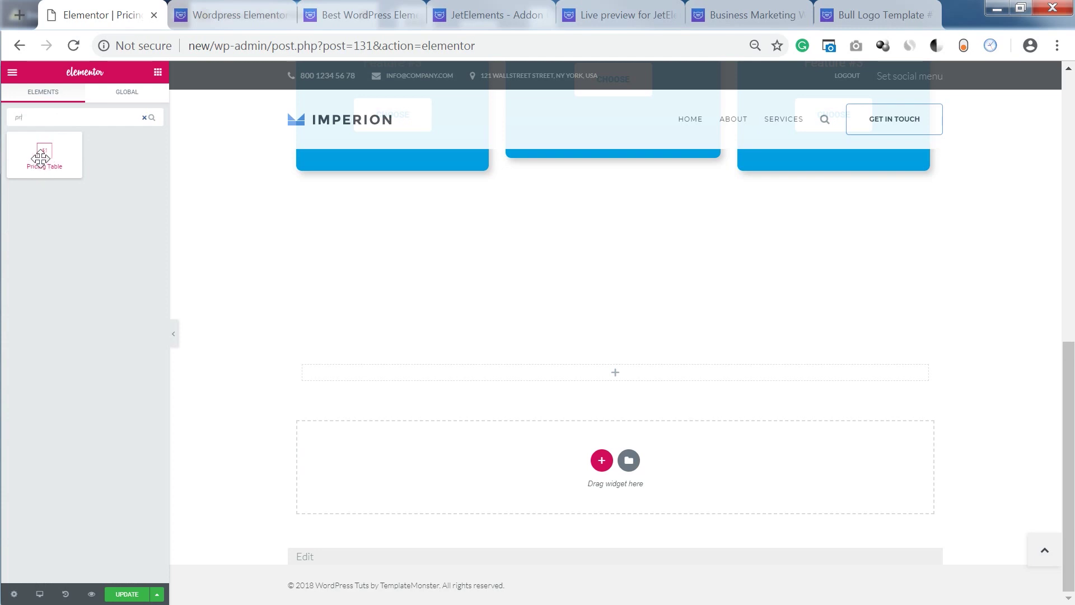
Step: Drop a JetElements Pricing Table widget into the new section and review its default content
left_click_drag(41, 159, 470, 374)
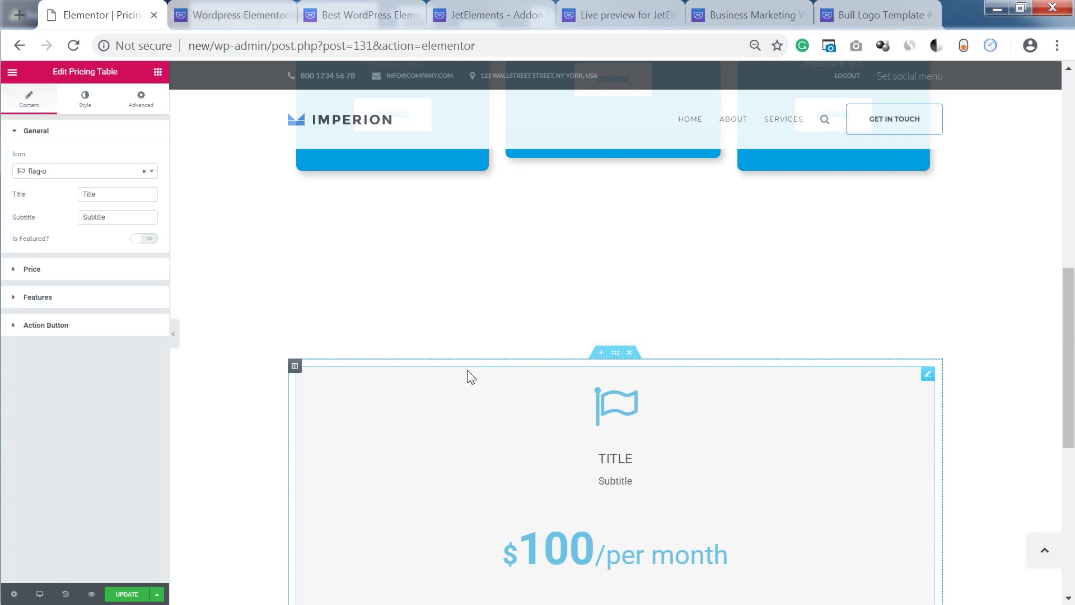
scroll(465, 386, "down", 5)
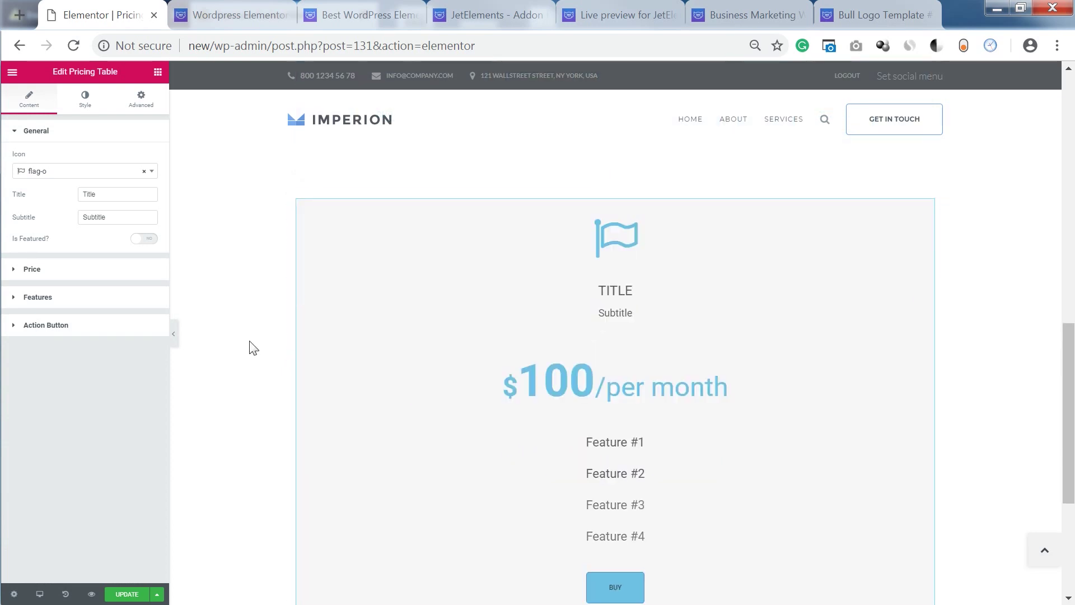
scroll(385, 247, "up", 2)
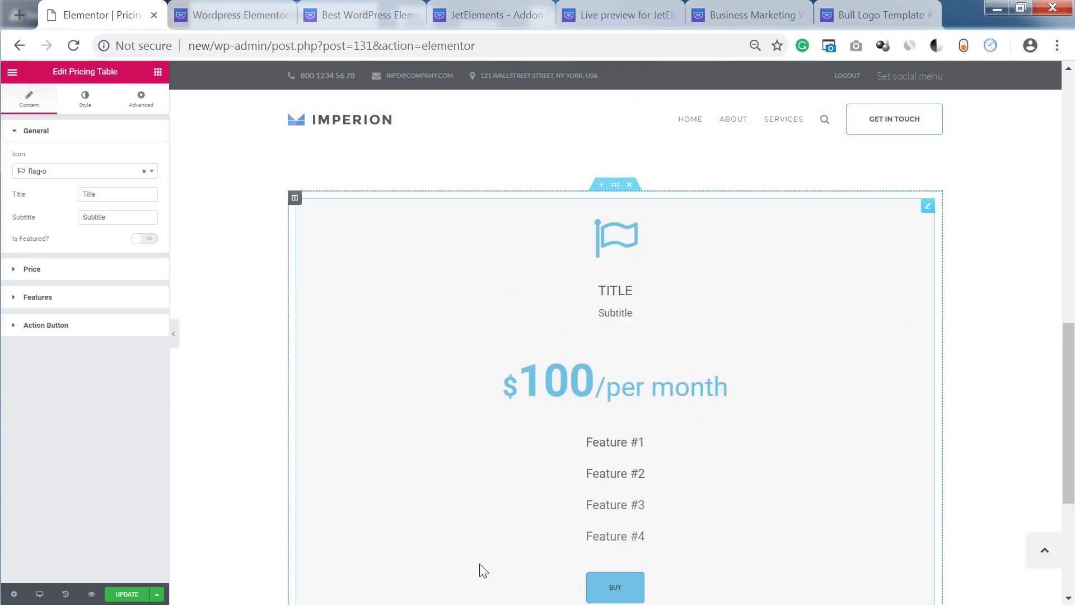
scroll(644, 339, "down", 2)
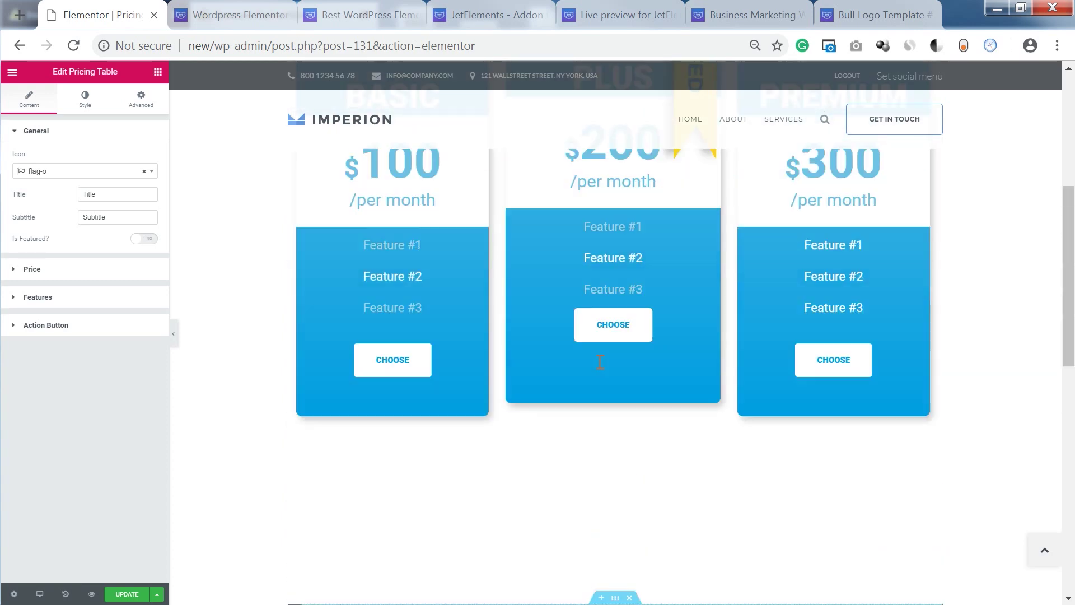
scroll(338, 324, "up", 3)
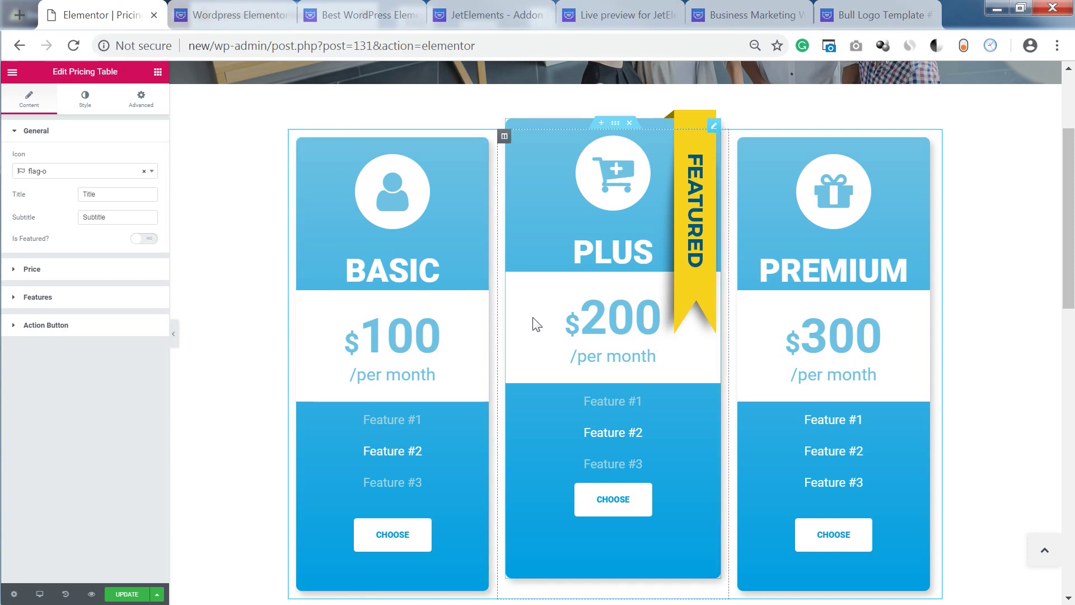
scroll(529, 323, "down", 8)
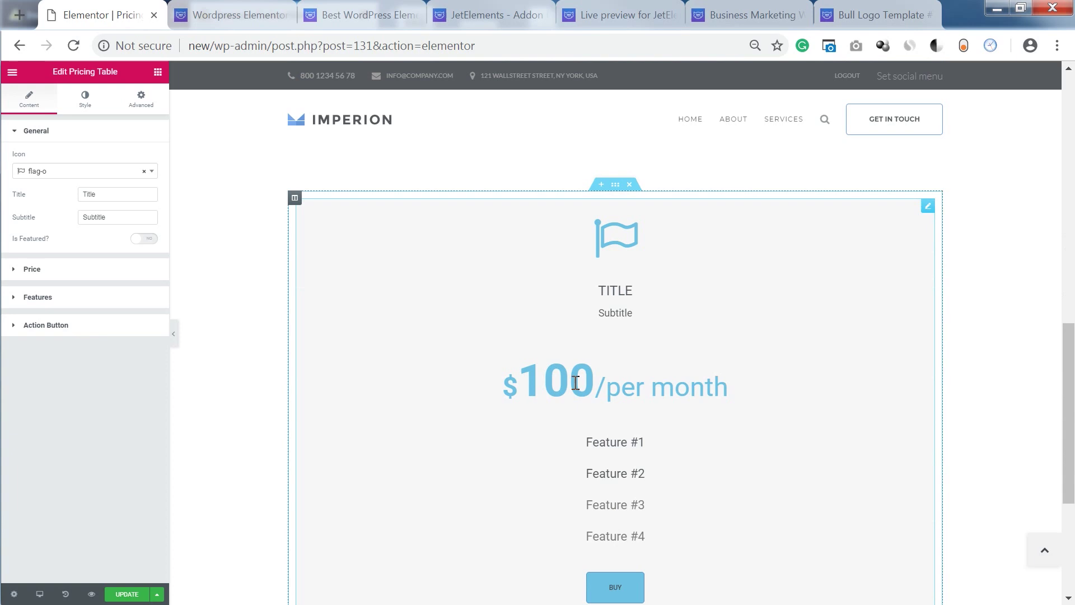
scroll(631, 345, "down", 2)
scroll(631, 344, "up", 2)
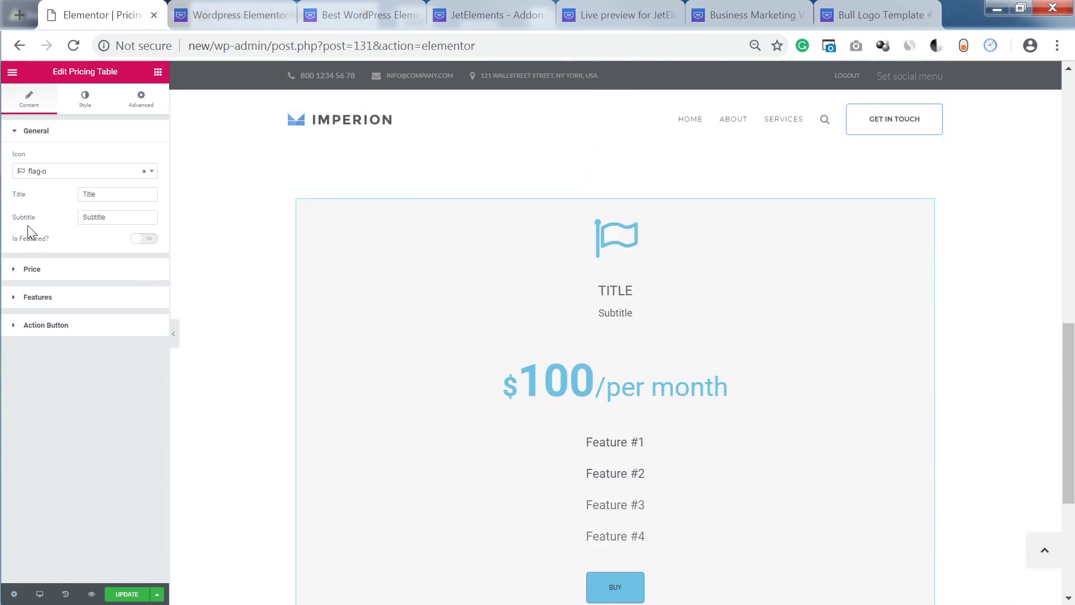
Step: Set featured.png as the Featured Badge image, then turn Is Featured? back off
left_click(114, 194)
left_click(144, 240)
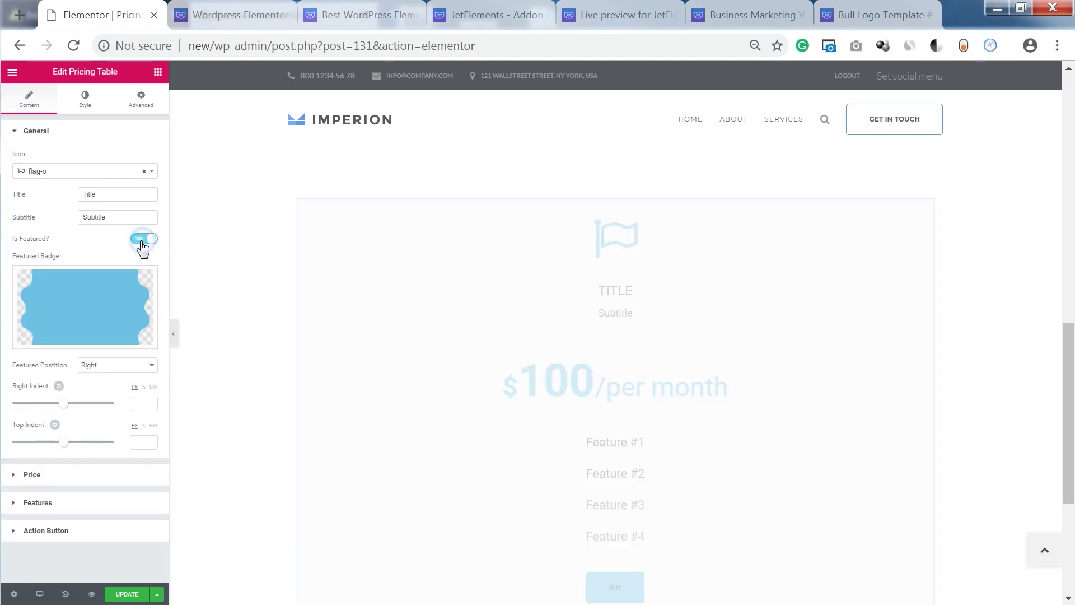
left_click(75, 292)
left_click(77, 208)
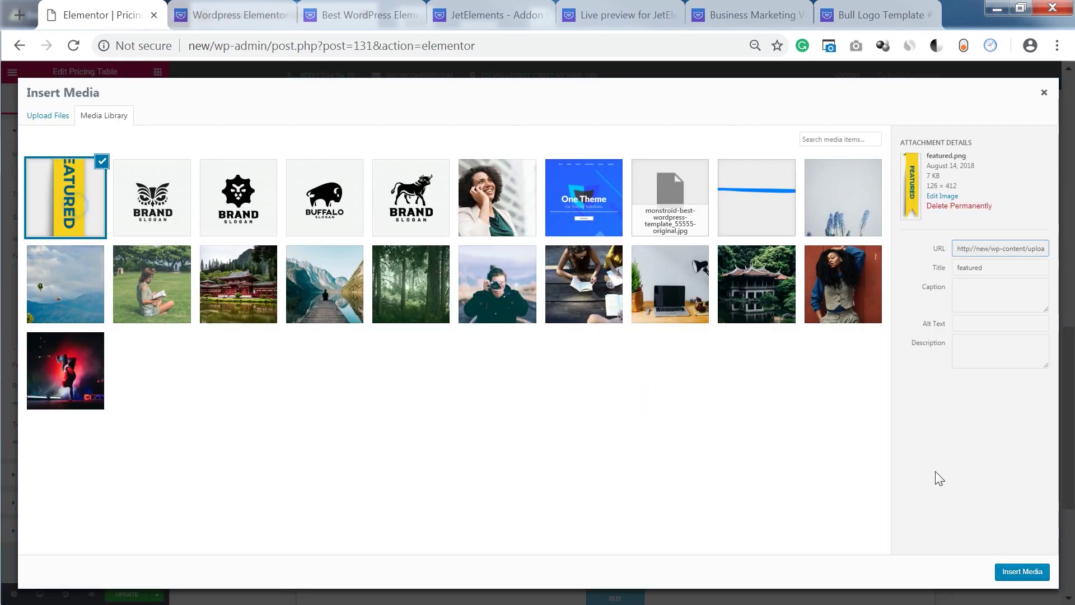
left_click(1025, 570)
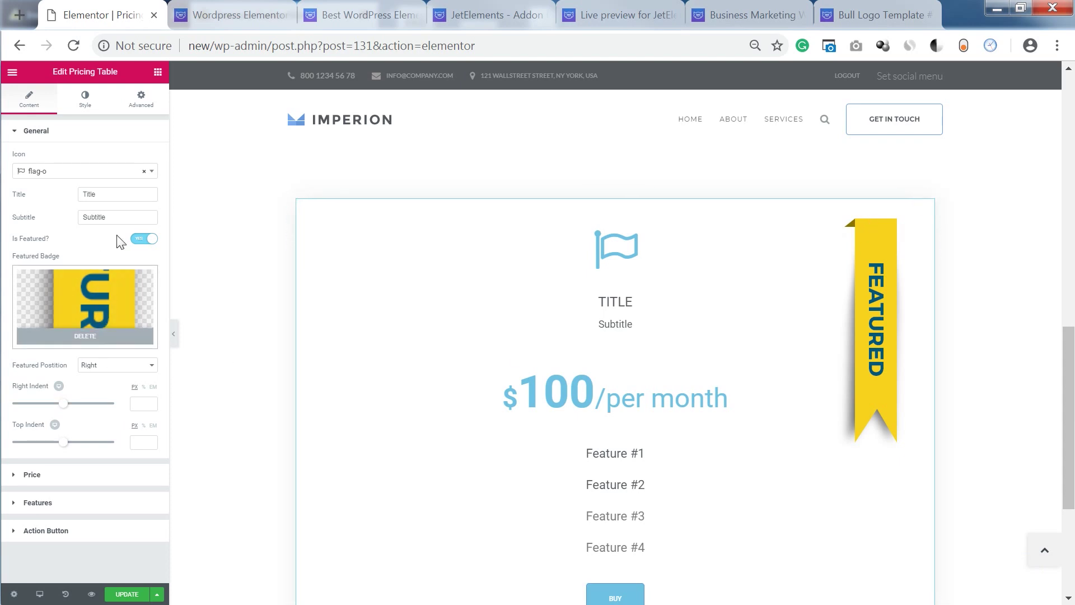
left_click(144, 240)
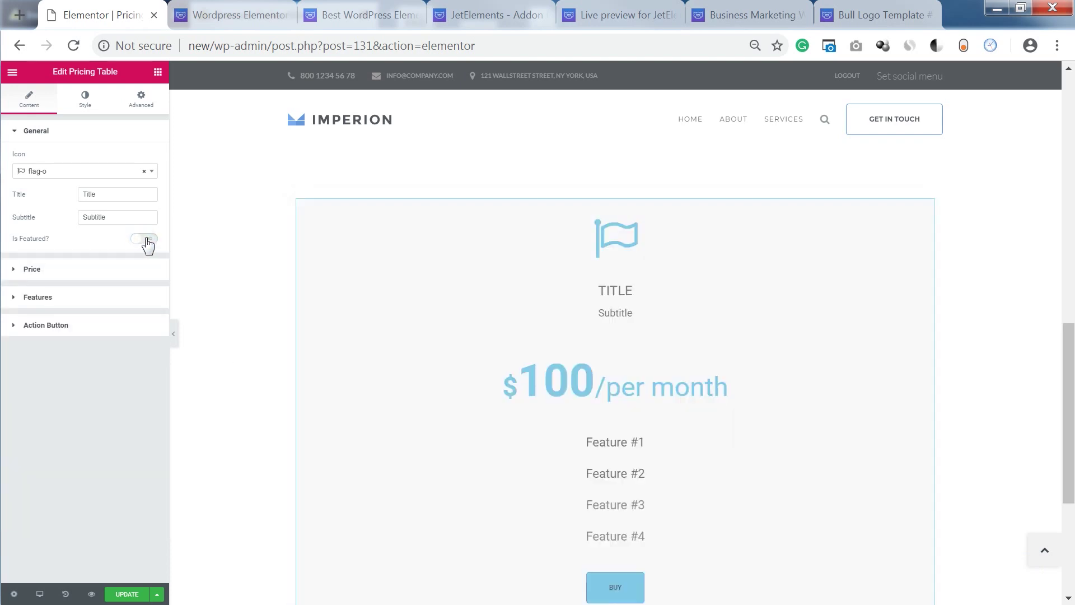
Step: Check the price settings and keep Feature #1 marked as included
left_click(64, 275)
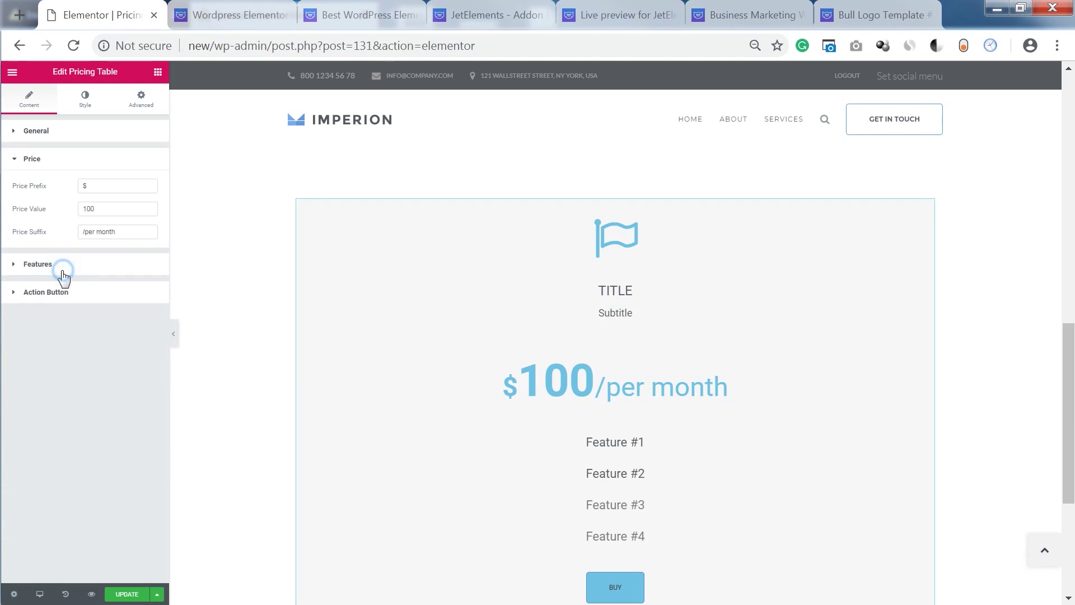
left_click(68, 159)
left_click(53, 189)
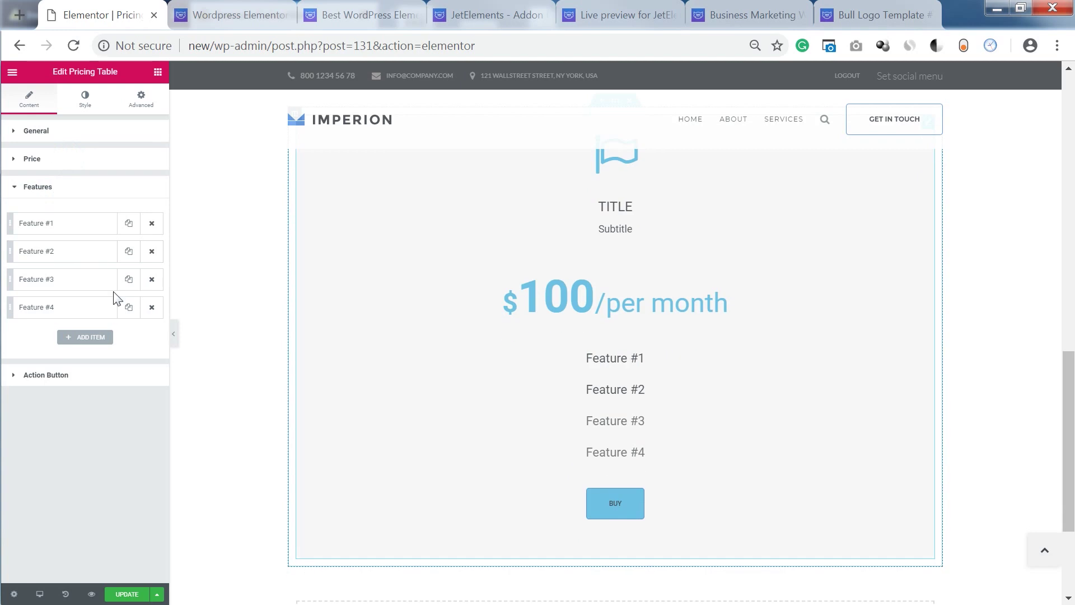
left_click(63, 223)
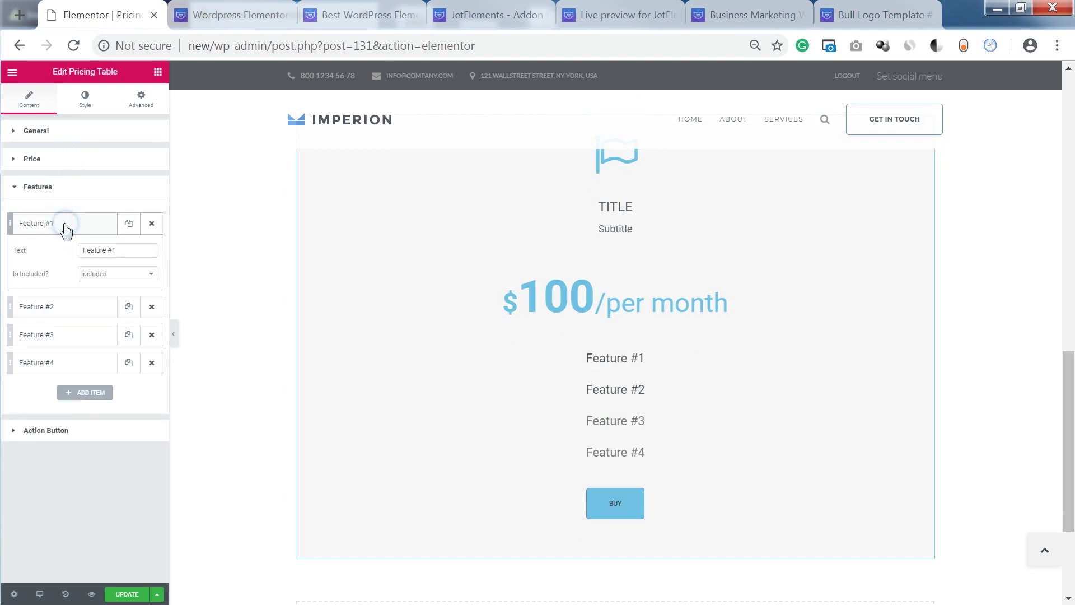
left_click(106, 275)
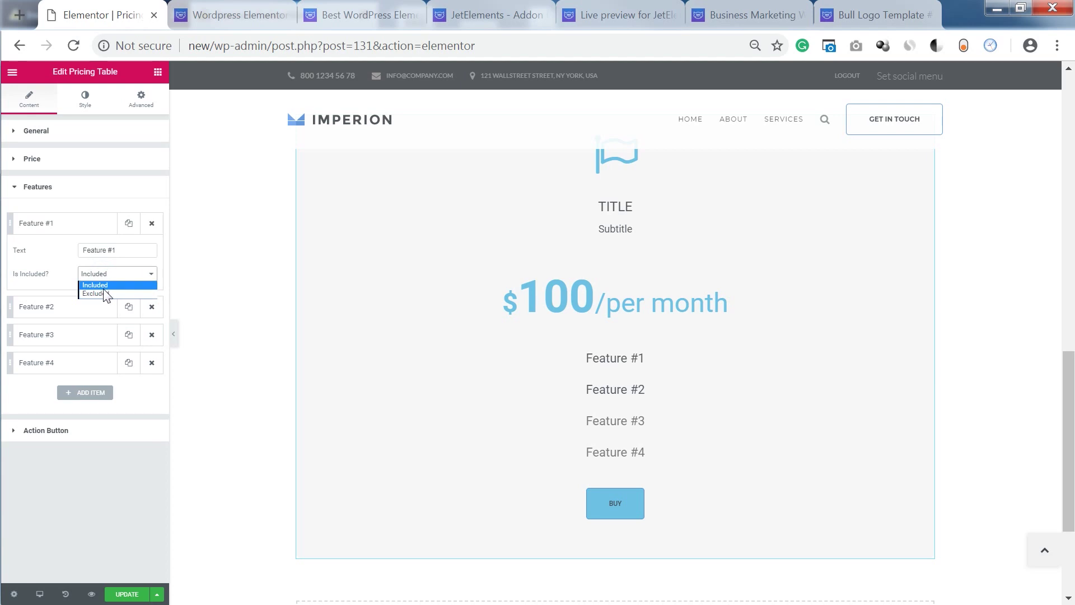
left_click(43, 189)
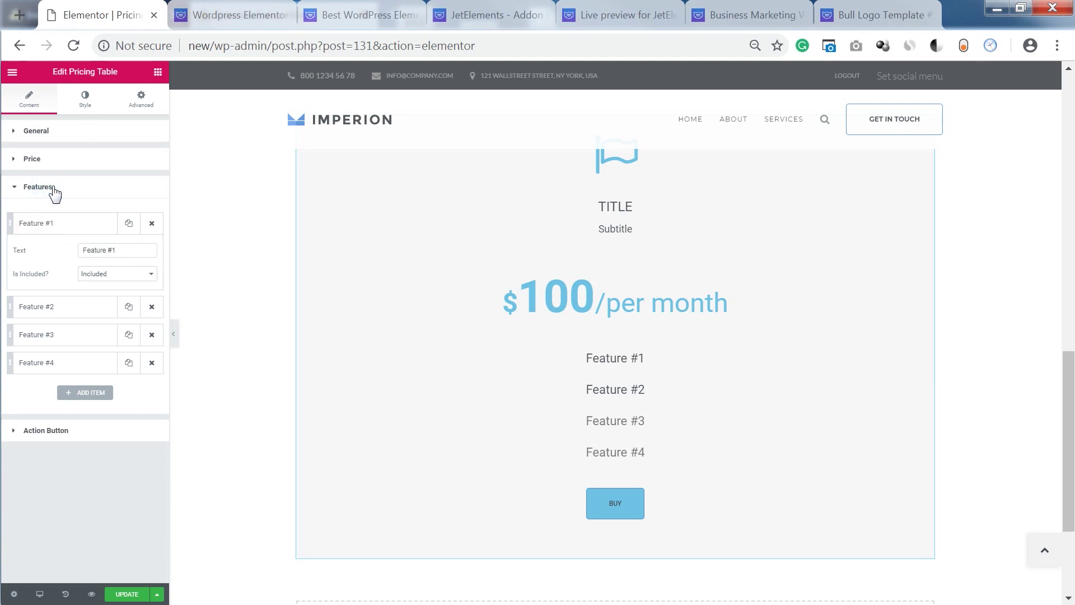
left_click(50, 189)
Step: Change the action button text from Buy to Choose
left_click(37, 217)
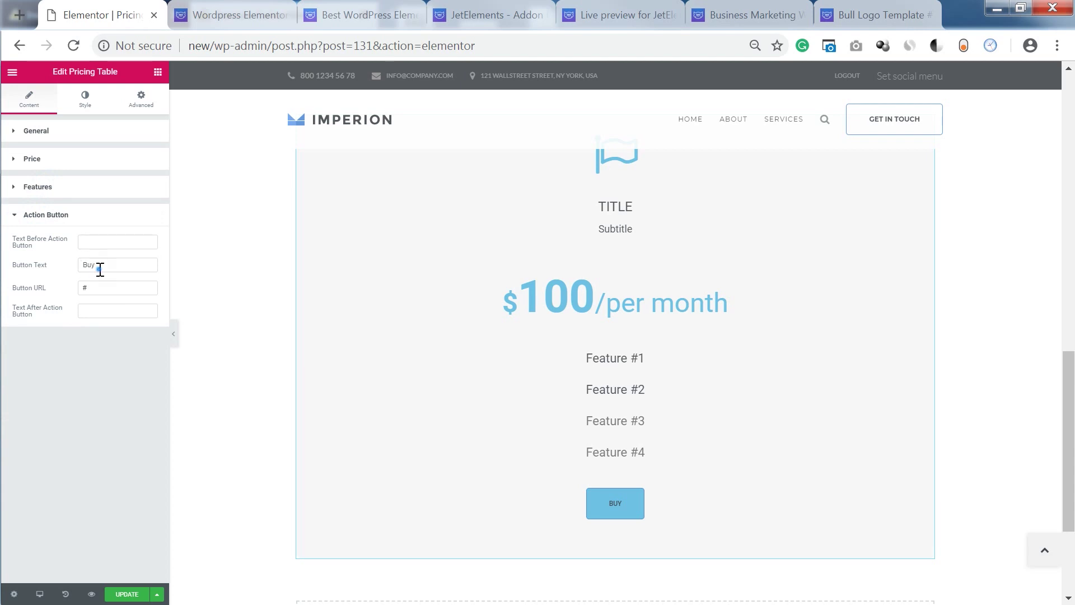
left_click_drag(100, 269, 76, 275)
type("Choose")
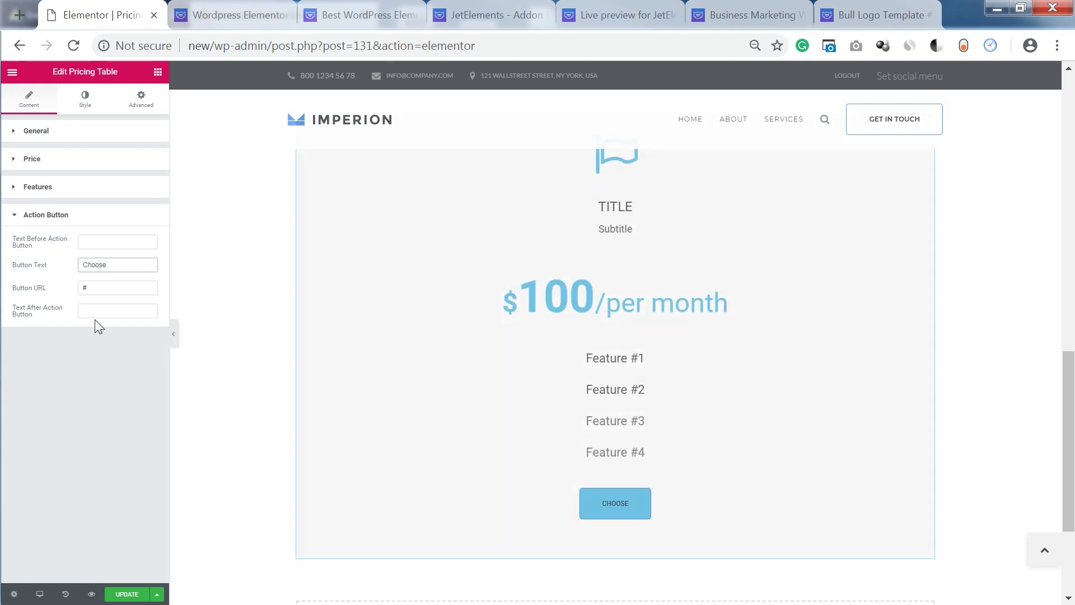
left_click(58, 218)
left_click(56, 218)
left_click(60, 217)
Step: Give the table a light-to-bright blue gradient background in Style > Table
left_click(86, 106)
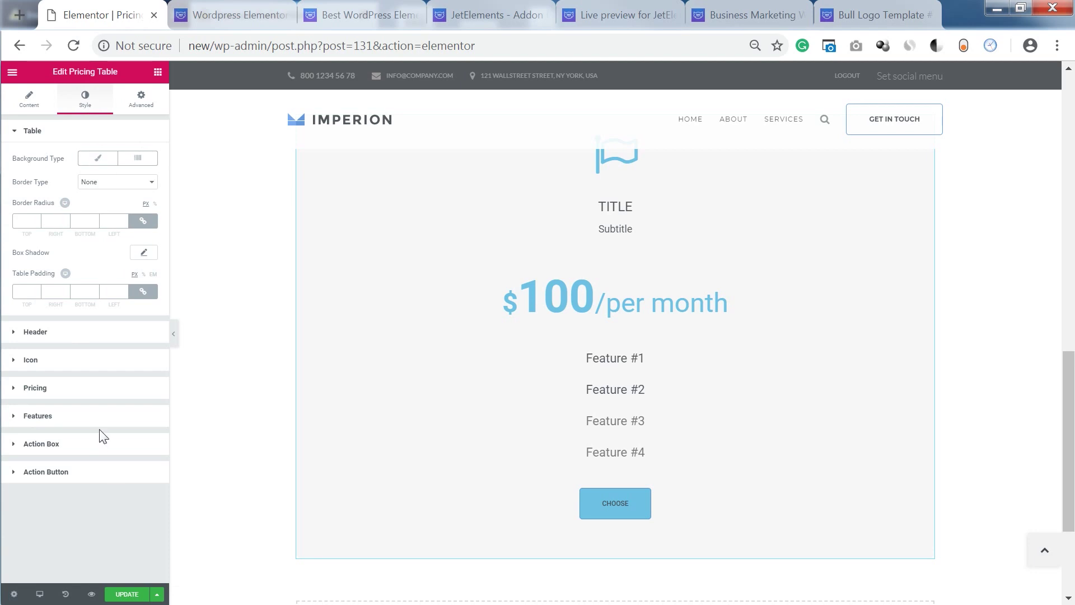
left_click(135, 158)
left_click(143, 180)
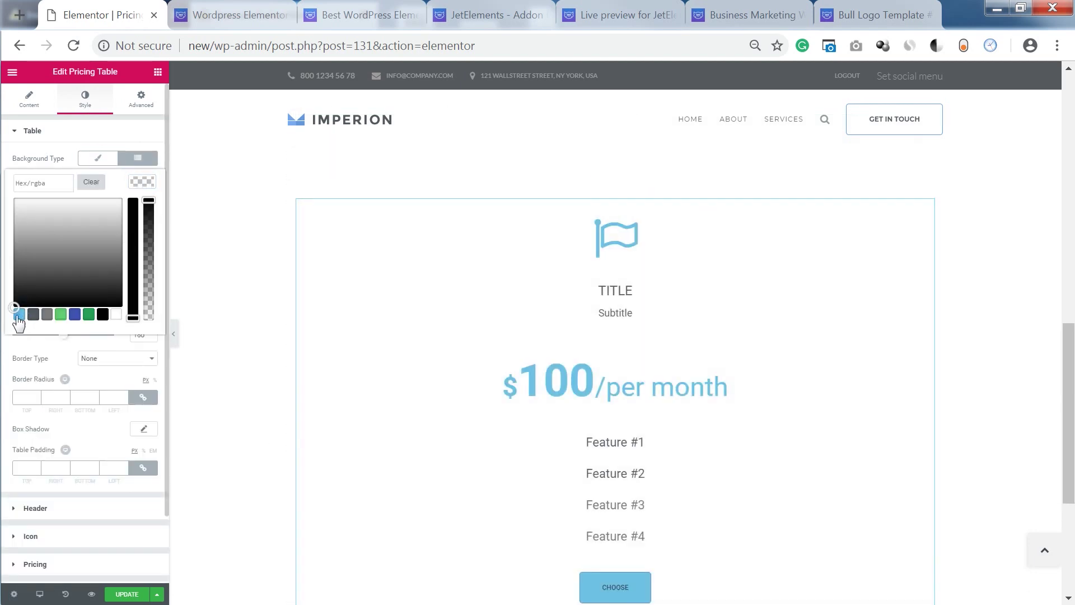
left_click(18, 316)
left_click(140, 241)
left_click(76, 268)
left_click(120, 201)
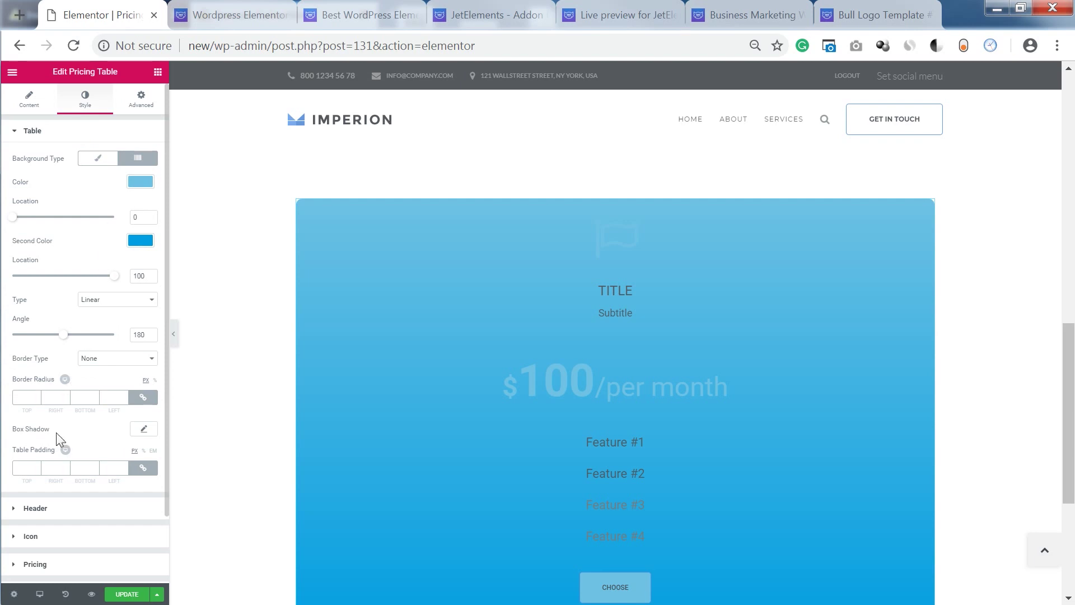
Step: Add a box shadow with vertical offset 15 beneath the table
left_click(144, 428)
scroll(364, 435, "down", 1)
left_click_drag(66, 515, 75, 523)
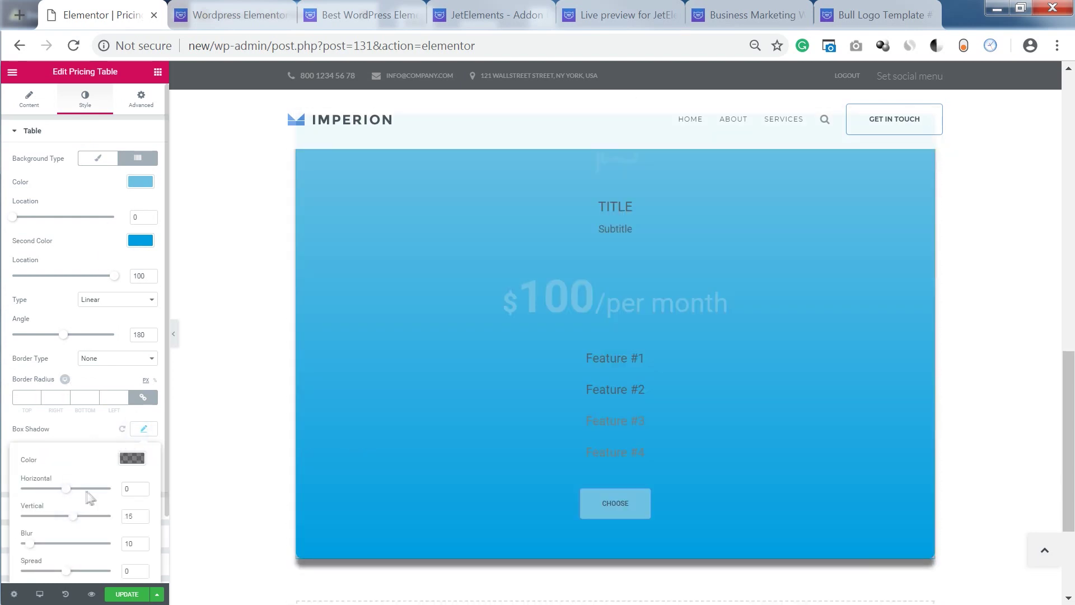
left_click(131, 458)
left_click(58, 429)
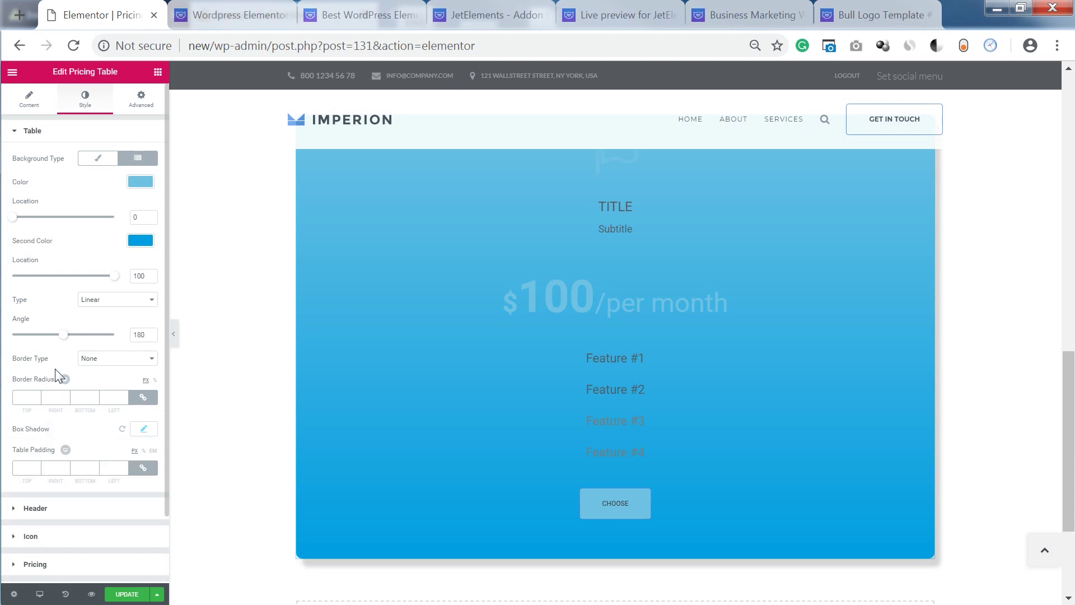
left_click(53, 134)
Step: Make the header background transparent over the blue gradient
left_click(37, 160)
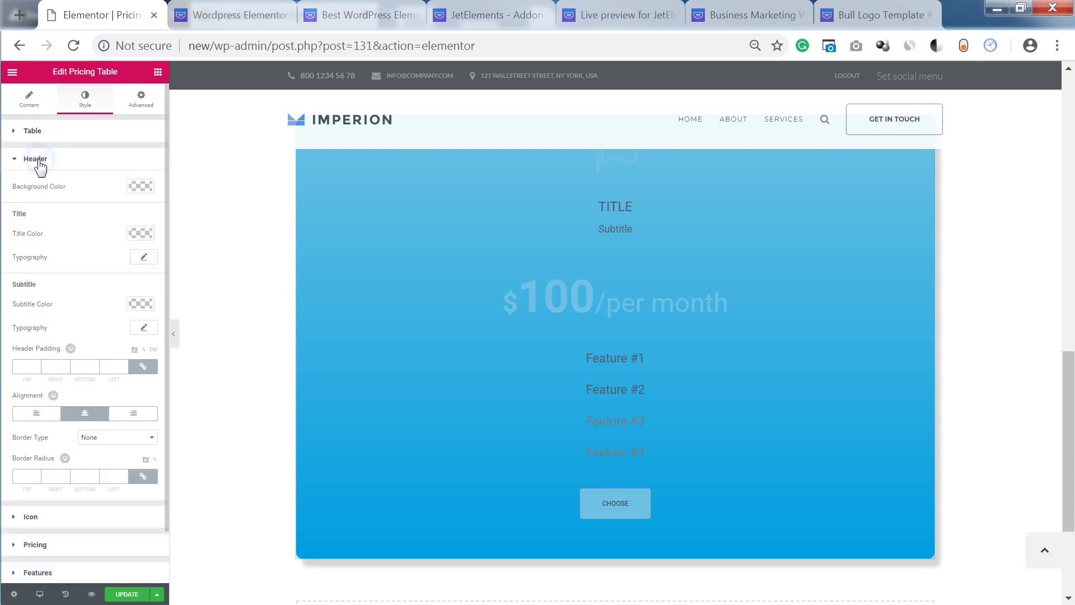
scroll(491, 335, "up", 1)
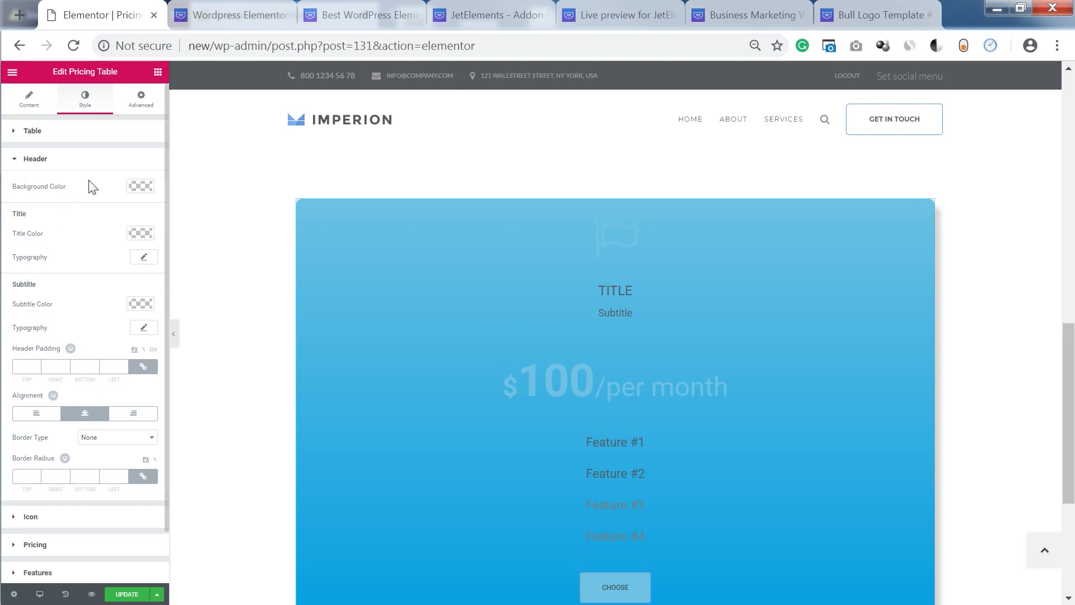
left_click(141, 186)
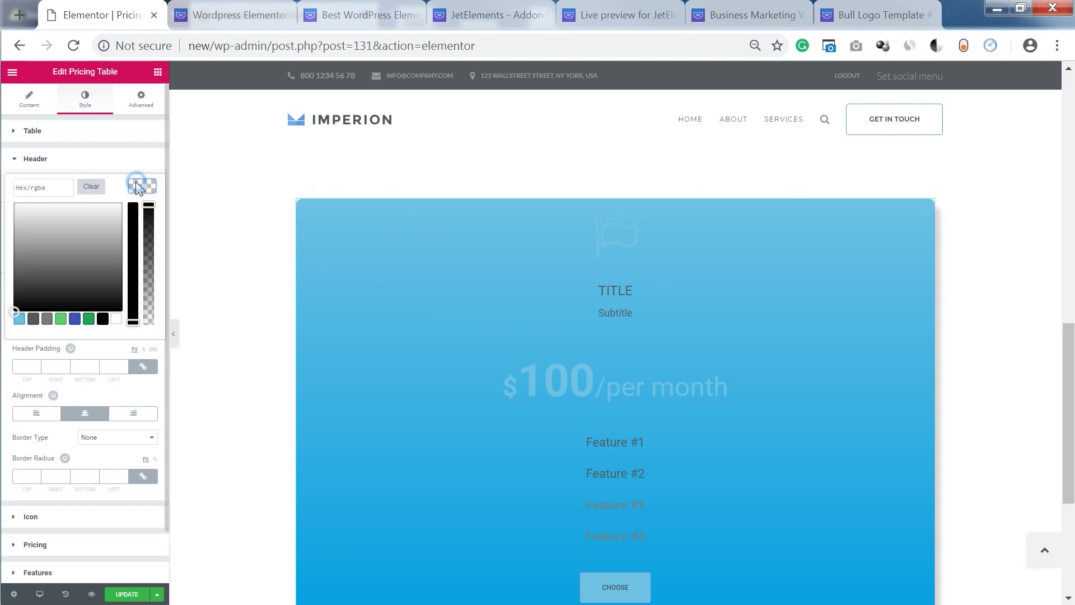
left_click(116, 319)
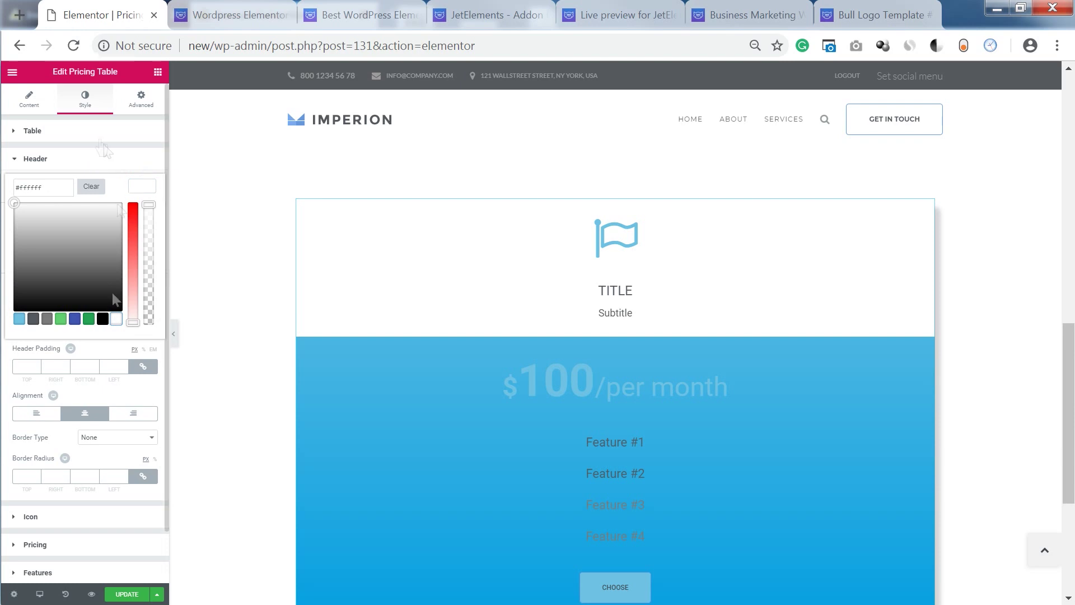
left_click(92, 185)
Step: Make the TITLE larger and extra bold, and the subtitle text white
left_click(144, 257)
left_click_drag(22, 325, 39, 325)
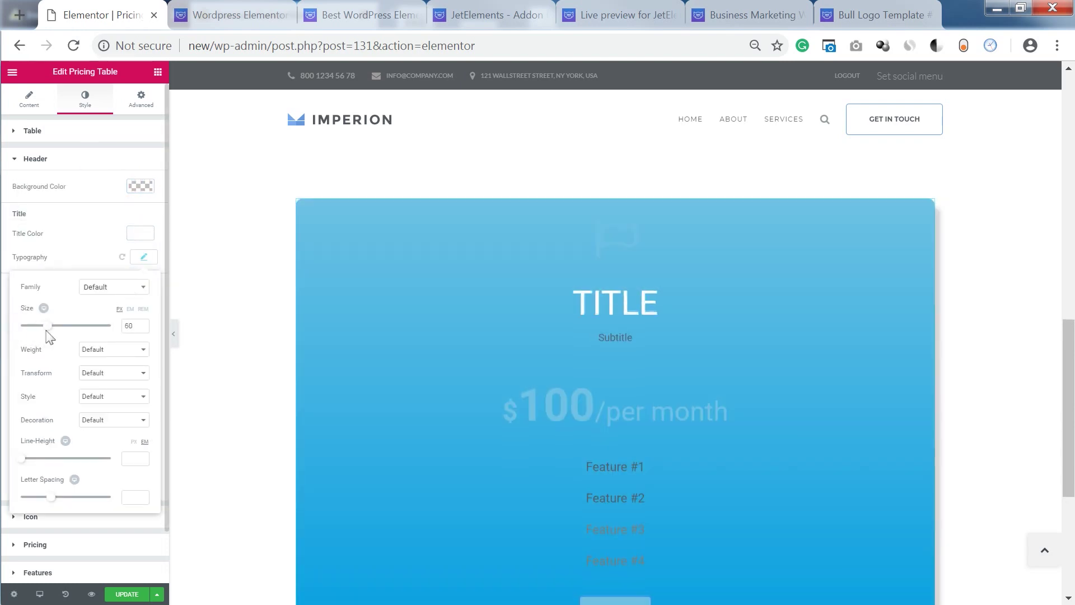
left_click(113, 348)
left_click(112, 457)
left_click(142, 257)
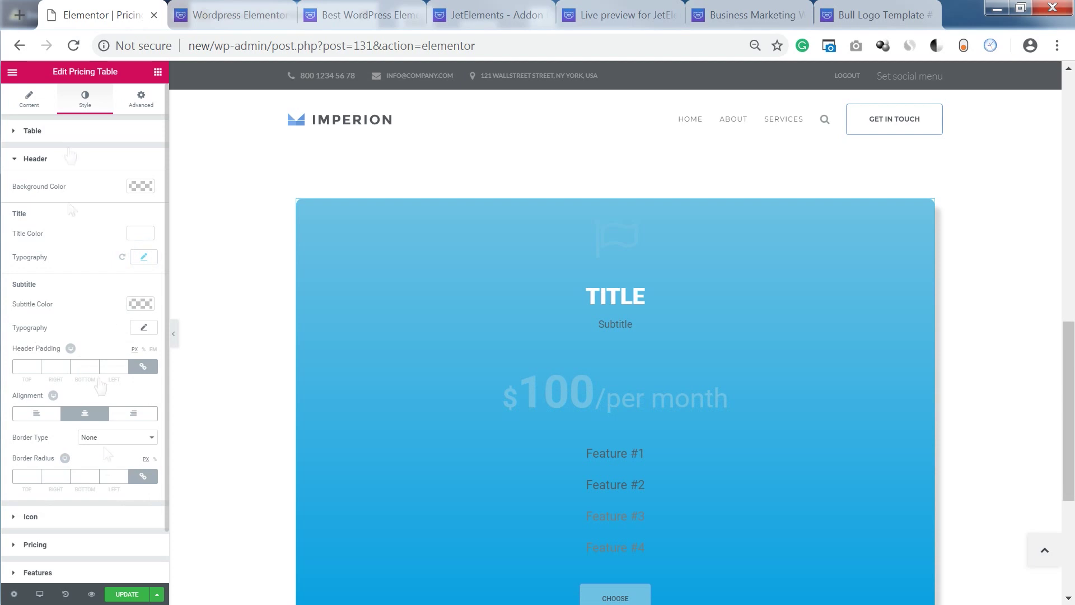
left_click(140, 303)
left_click(89, 303)
left_click(35, 158)
Step: Color the flag icon white
left_click(31, 186)
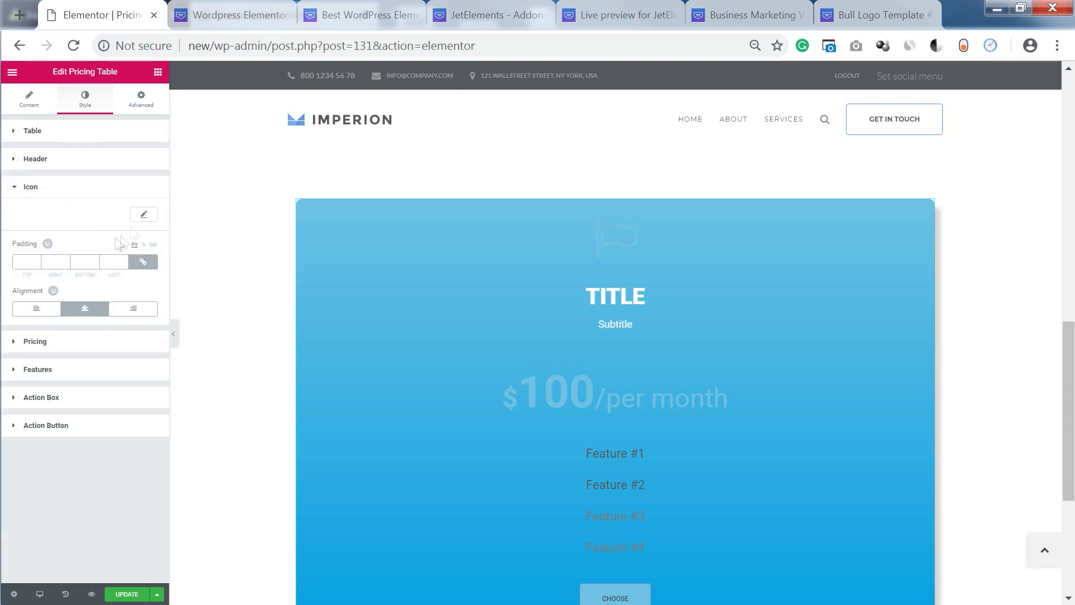
left_click(144, 214)
left_click(133, 267)
left_click(108, 400)
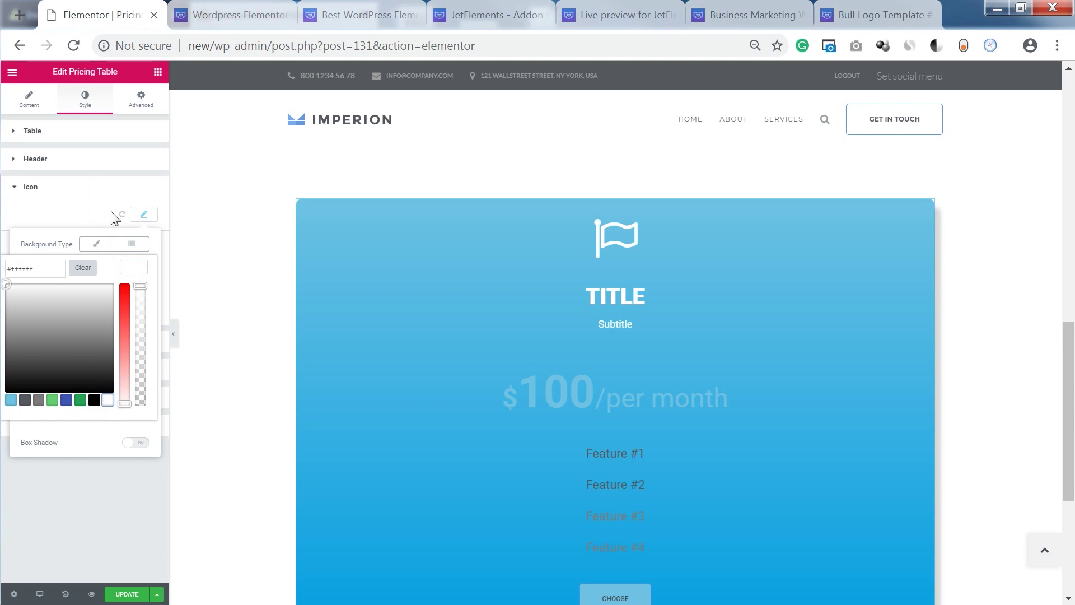
left_click(134, 267)
left_click(144, 214)
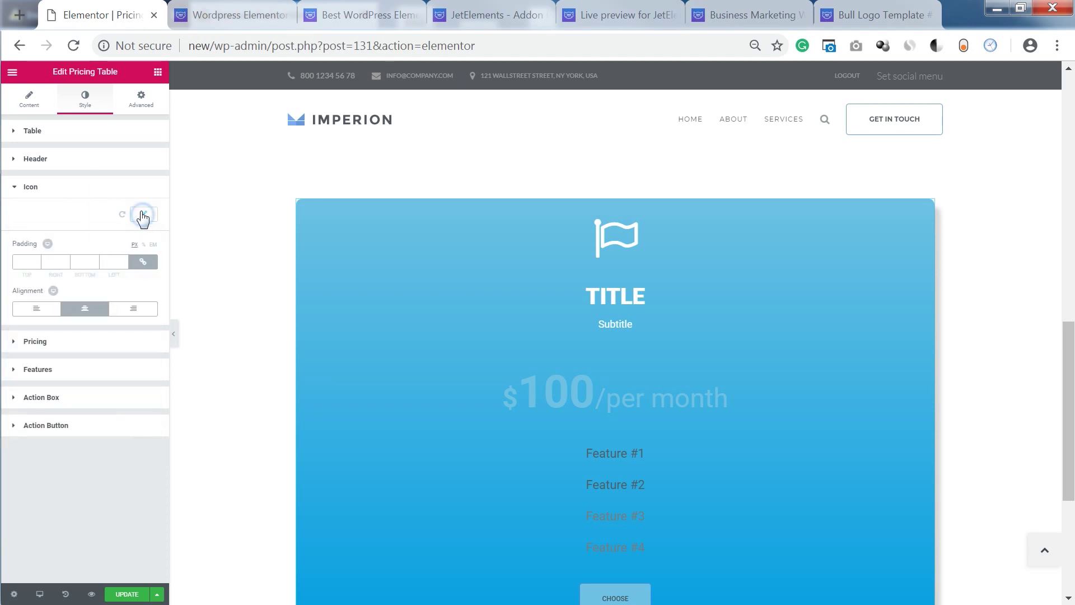
Step: Give the pricing block a white #ffffff background behind the $100/per month price
left_click(53, 186)
left_click(31, 216)
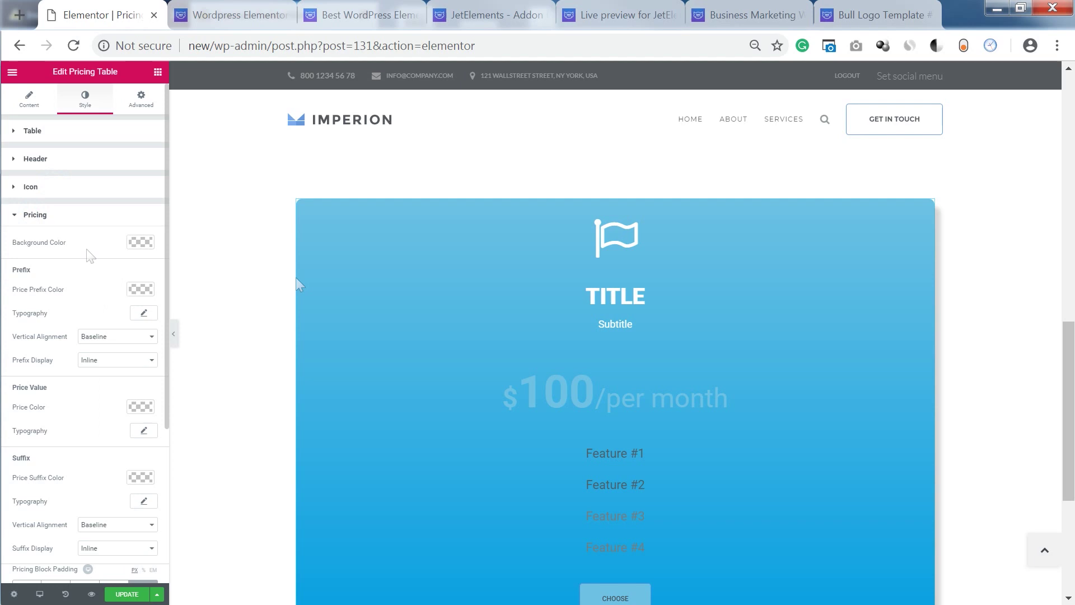
left_click(140, 242)
left_click(116, 375)
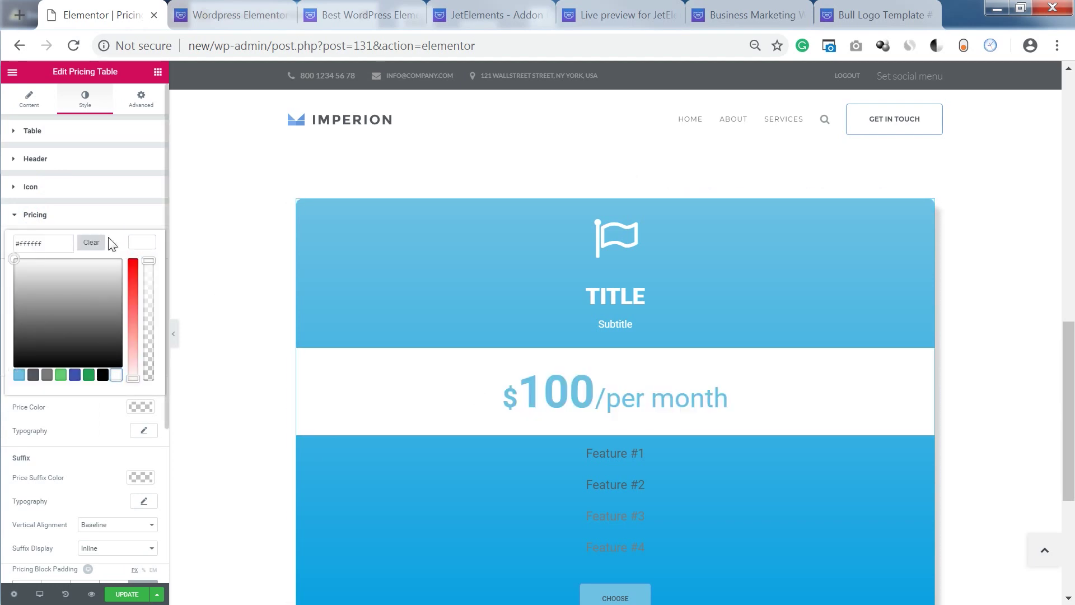
left_click(144, 246)
scroll(117, 297, "down", 2)
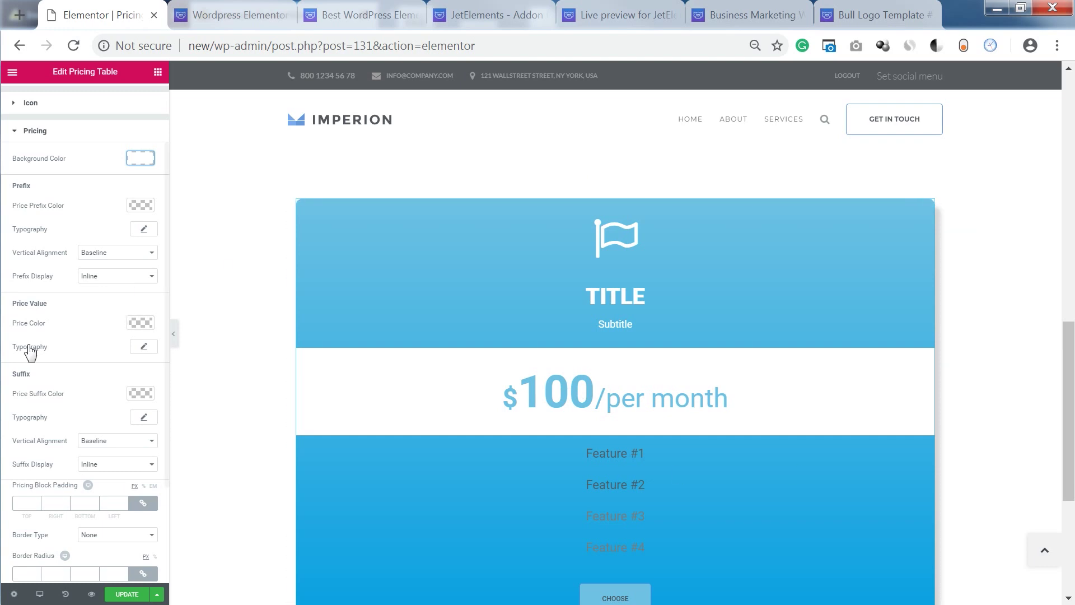
scroll(42, 362, "down", 3)
scroll(59, 445, "up", 5)
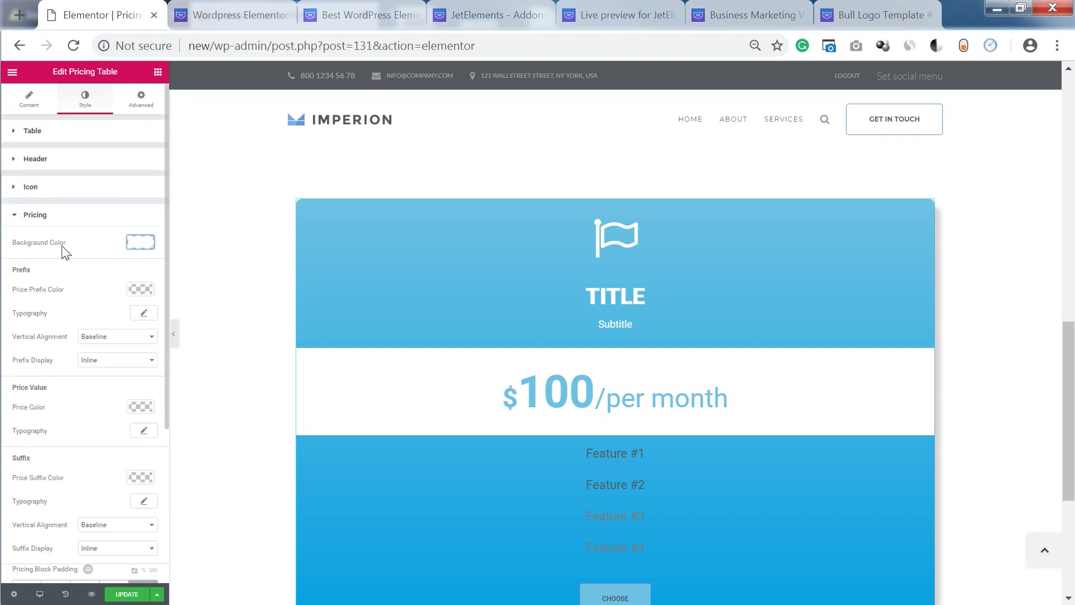
left_click(75, 216)
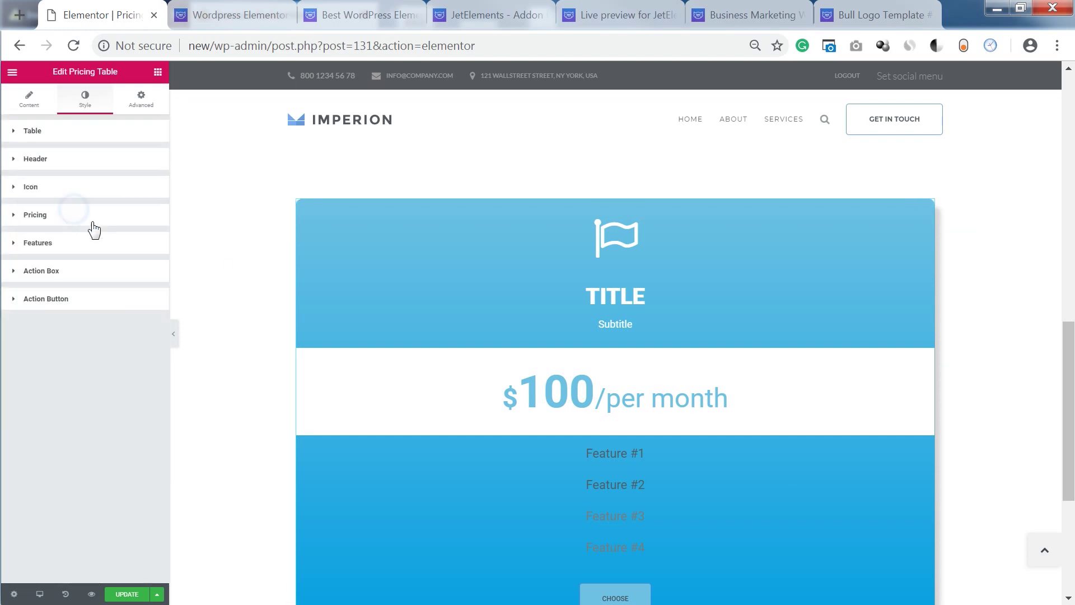
Step: Open the Features style section and look through its background, typography and colour options
left_click(40, 246)
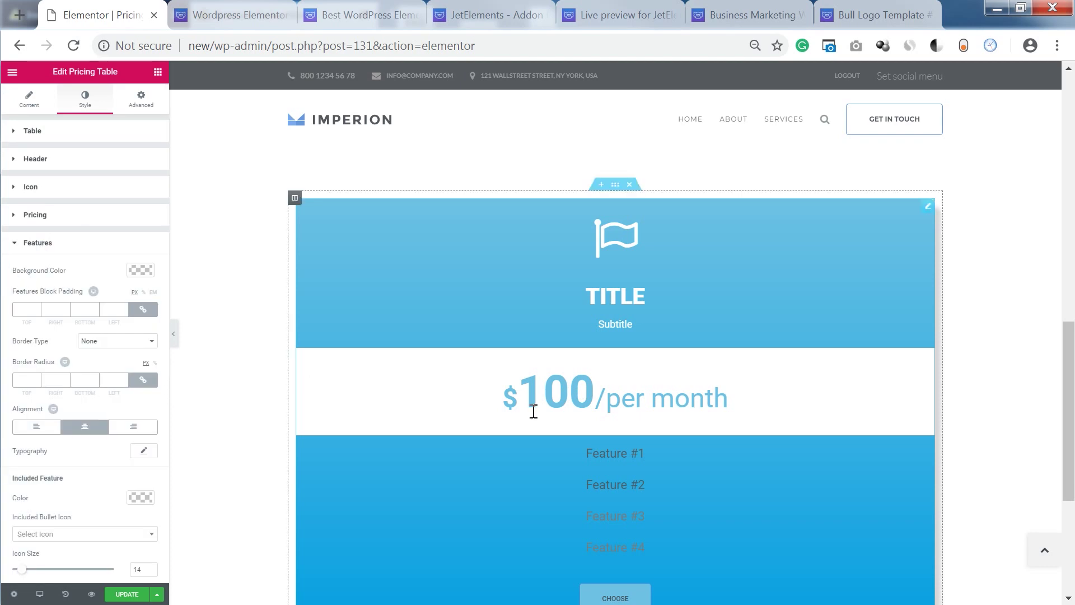
scroll(602, 412, "down", 2)
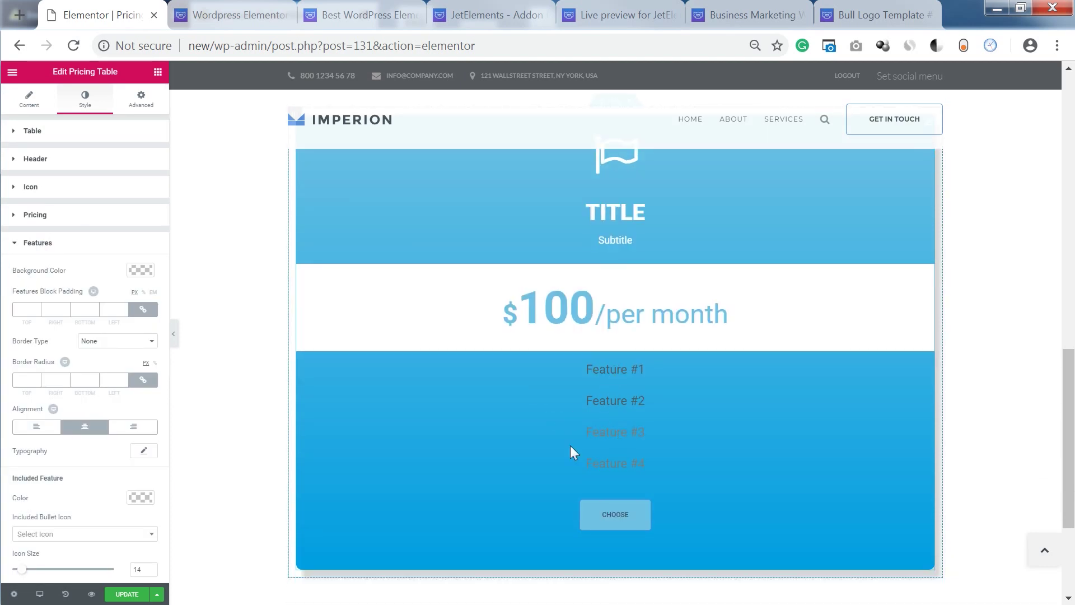
left_click(136, 270)
left_click(137, 269)
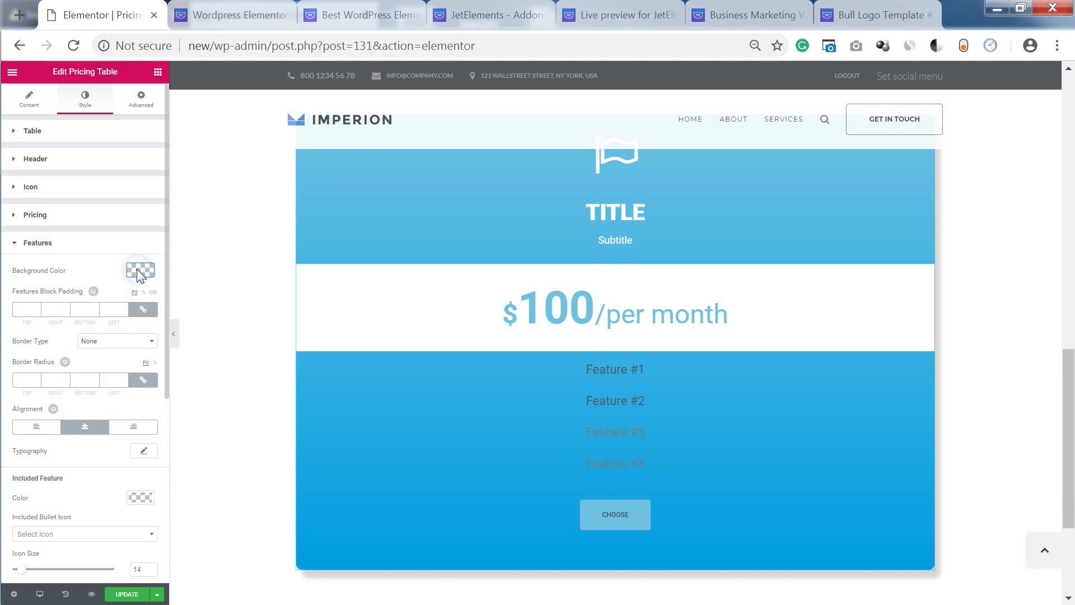
scroll(67, 331, "down", 2)
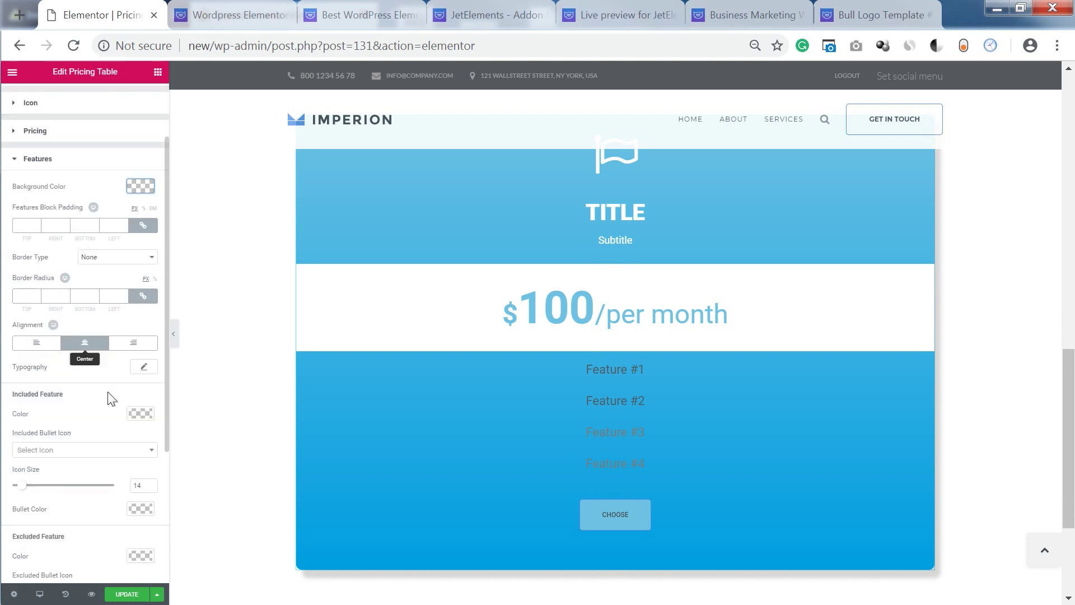
left_click(143, 367)
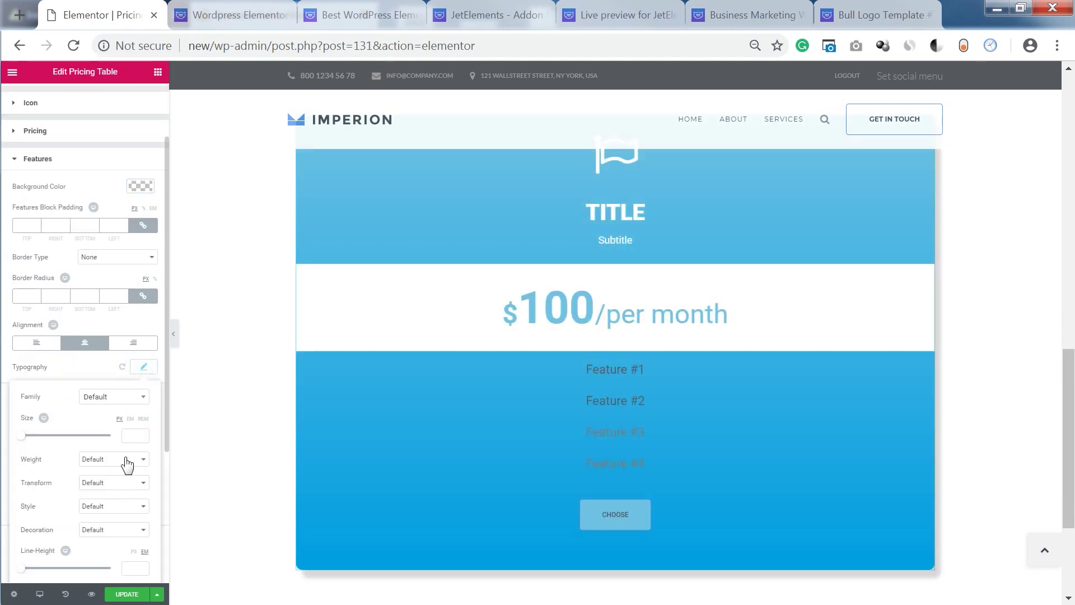
left_click(144, 368)
left_click(140, 413)
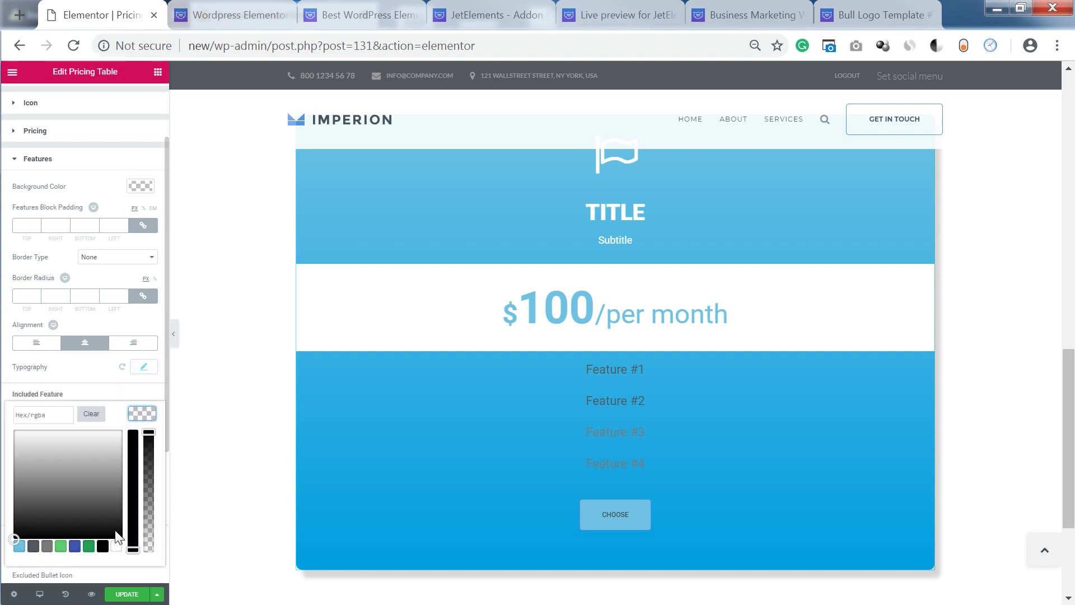
left_click(109, 391)
scroll(65, 408, "down", 1)
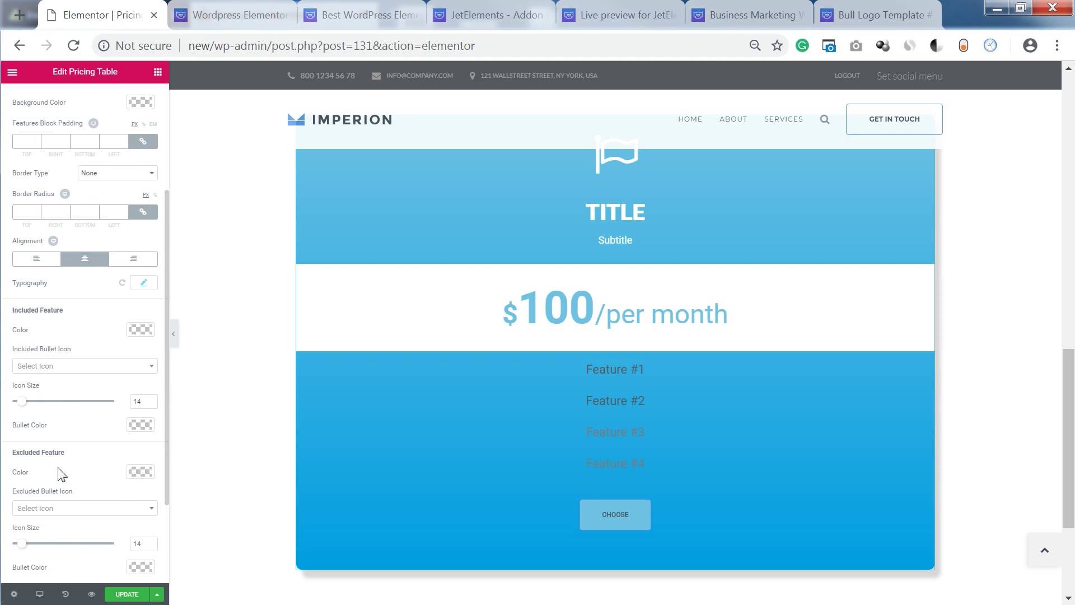
Step: Set the Included Feature Color to white #ffffff
left_click(140, 330)
left_click(116, 461)
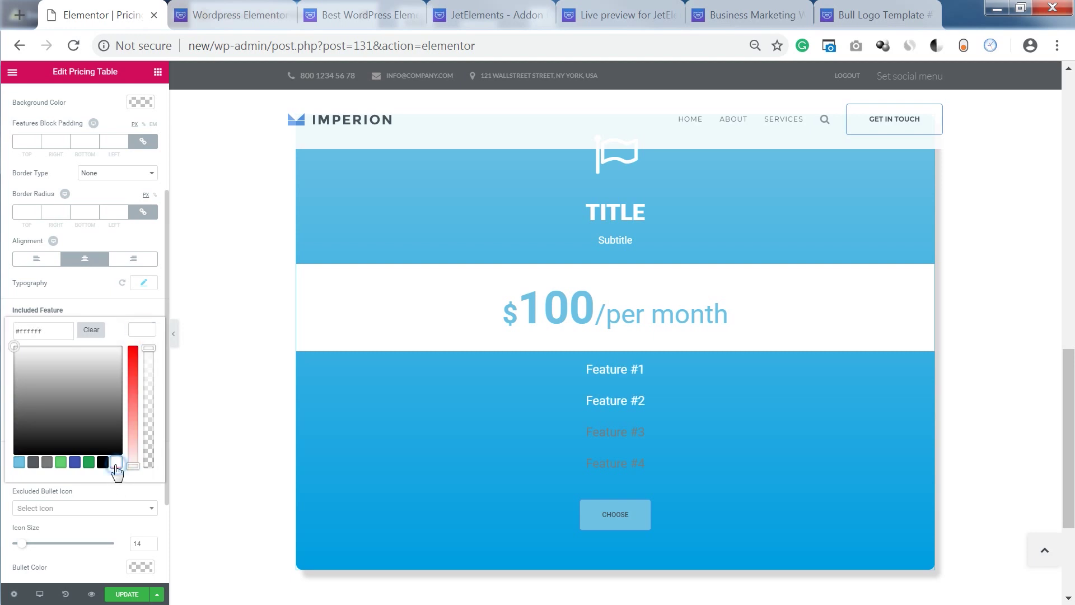
left_click(94, 305)
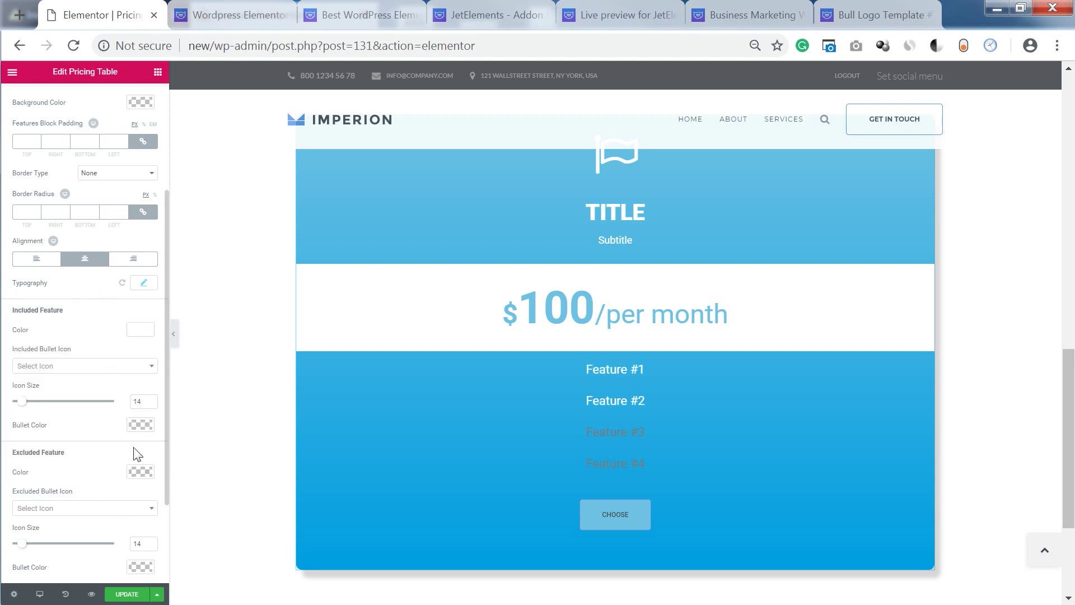
Step: Set the Excluded Feature Color to pale blue #9acee2 for Features #3 and #4
left_click(140, 472)
scroll(112, 476, "down", 2)
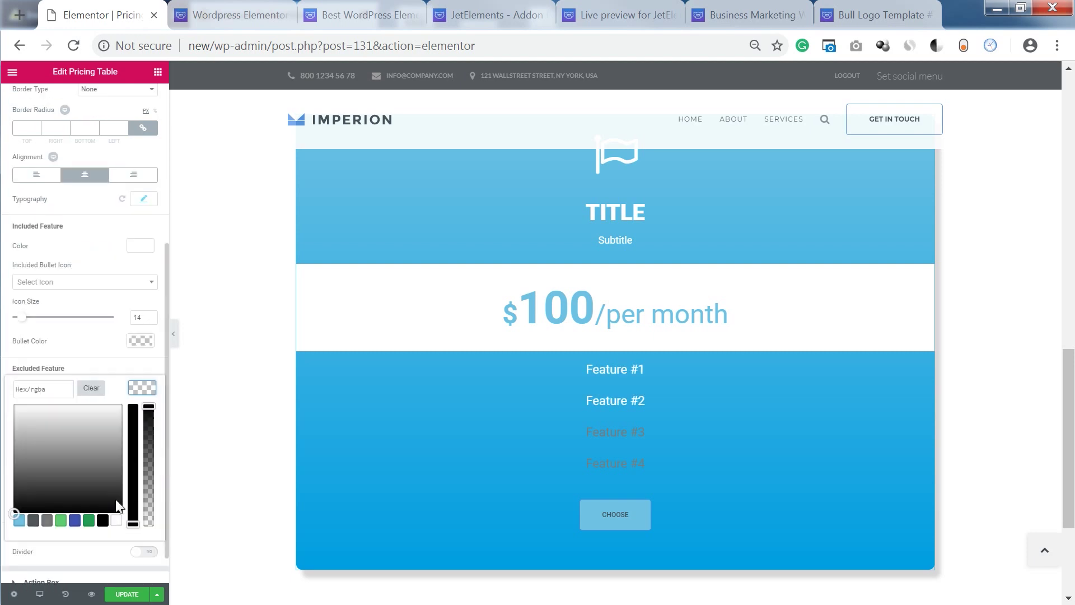
left_click(19, 520)
left_click_drag(132, 481, 133, 487)
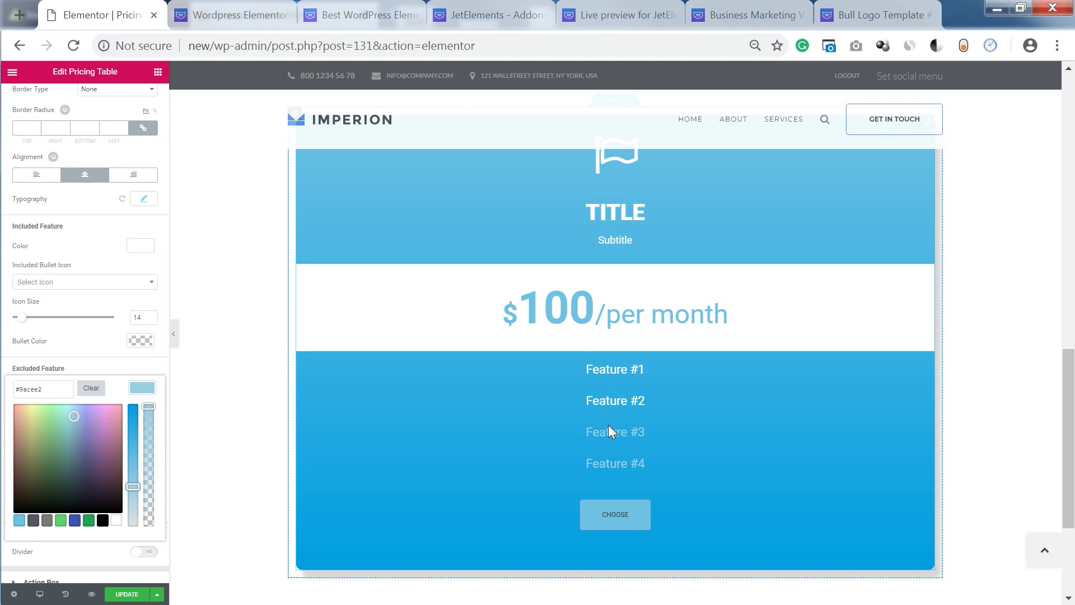
left_click(112, 367)
scroll(102, 419, "down", 1)
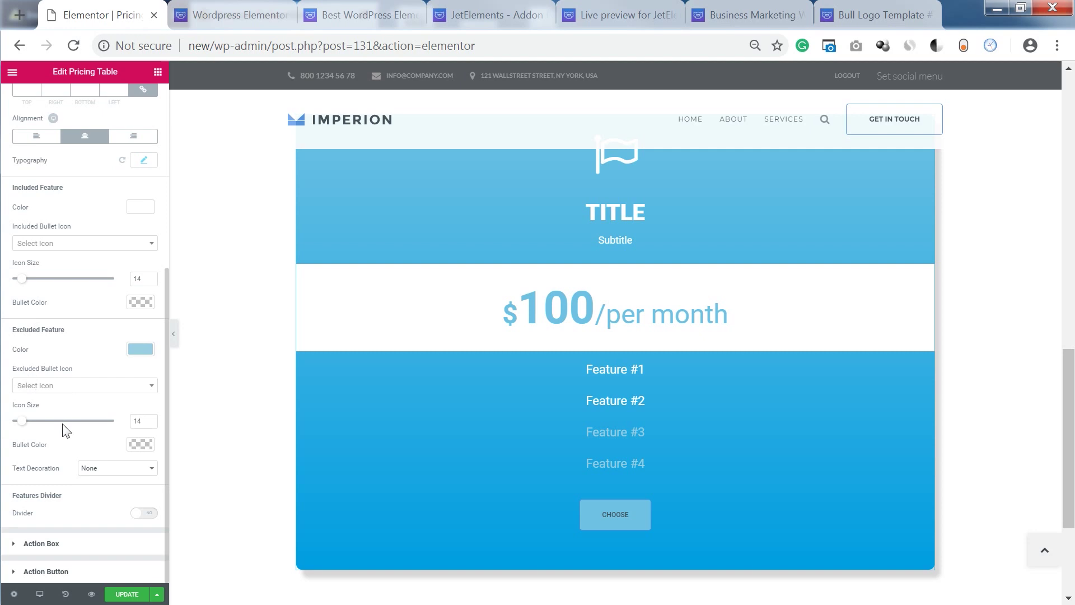
scroll(67, 425, "up", 5)
left_click(52, 208)
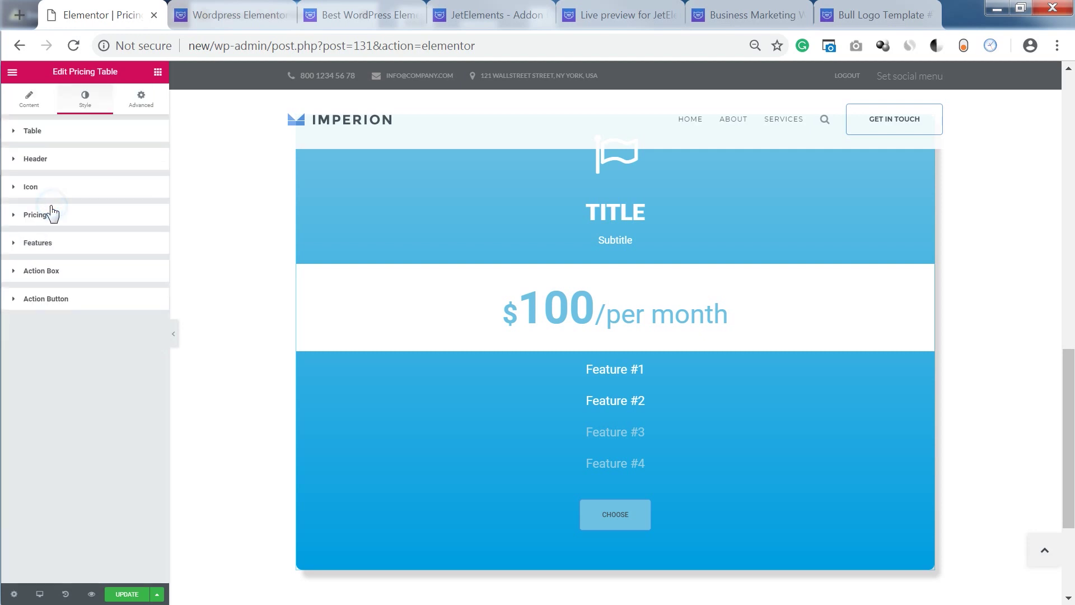
left_click(28, 272)
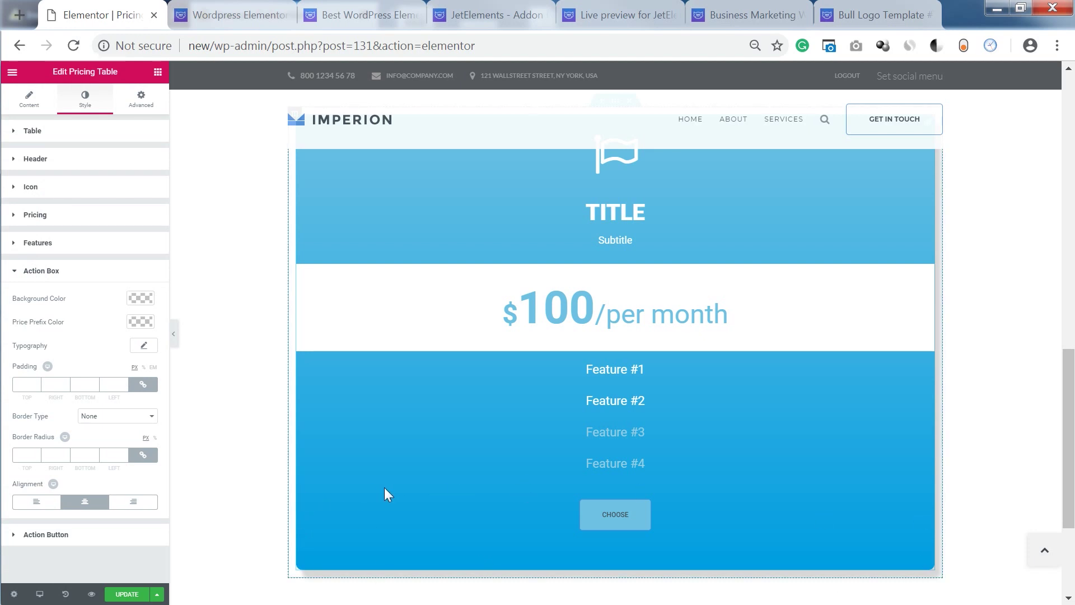
left_click(140, 298)
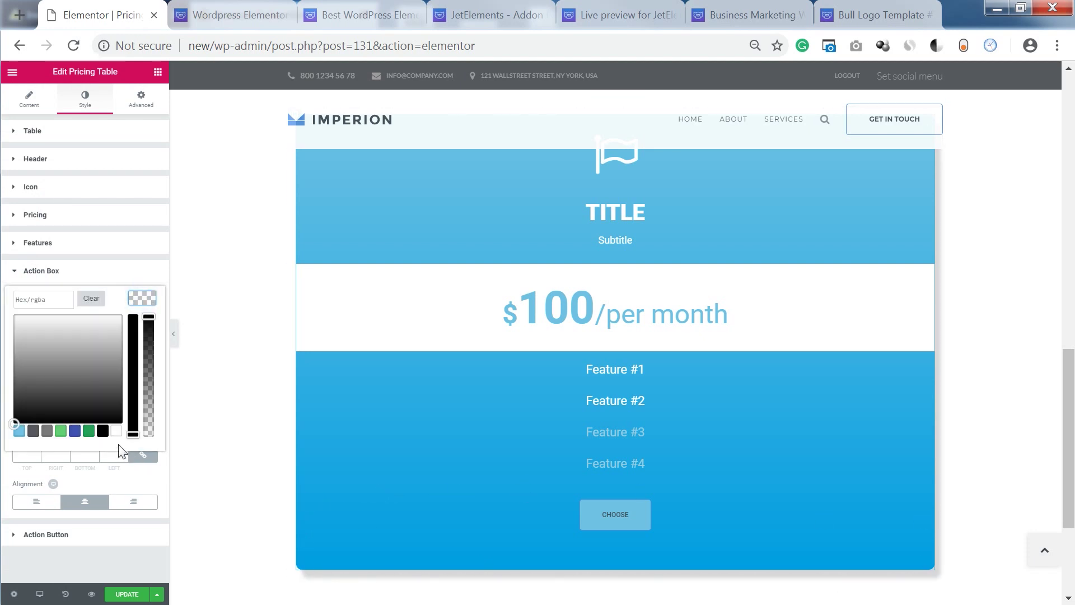
left_click(116, 430)
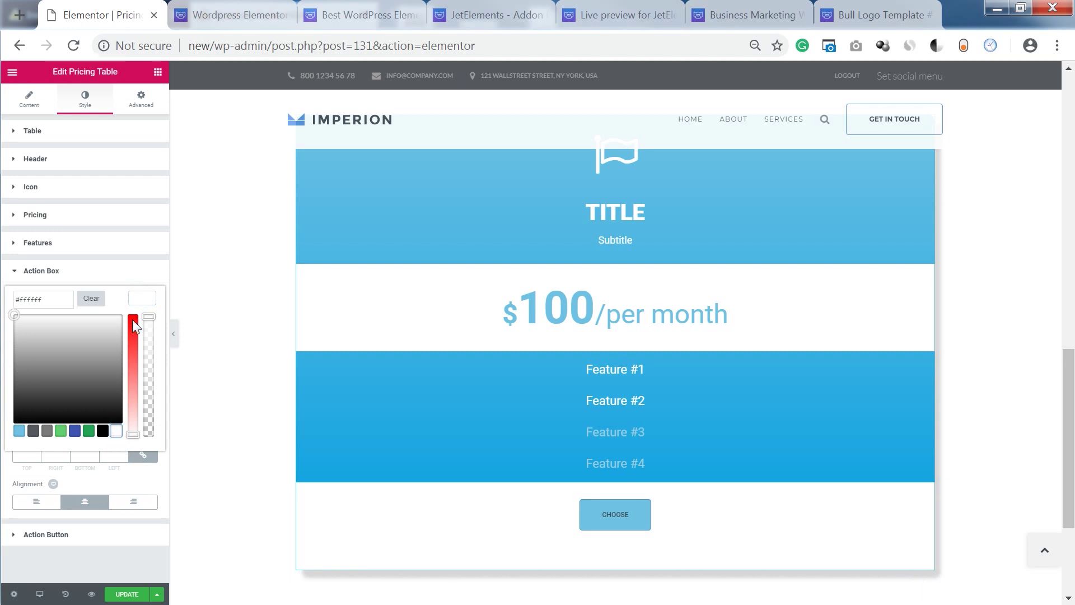
left_click(94, 298)
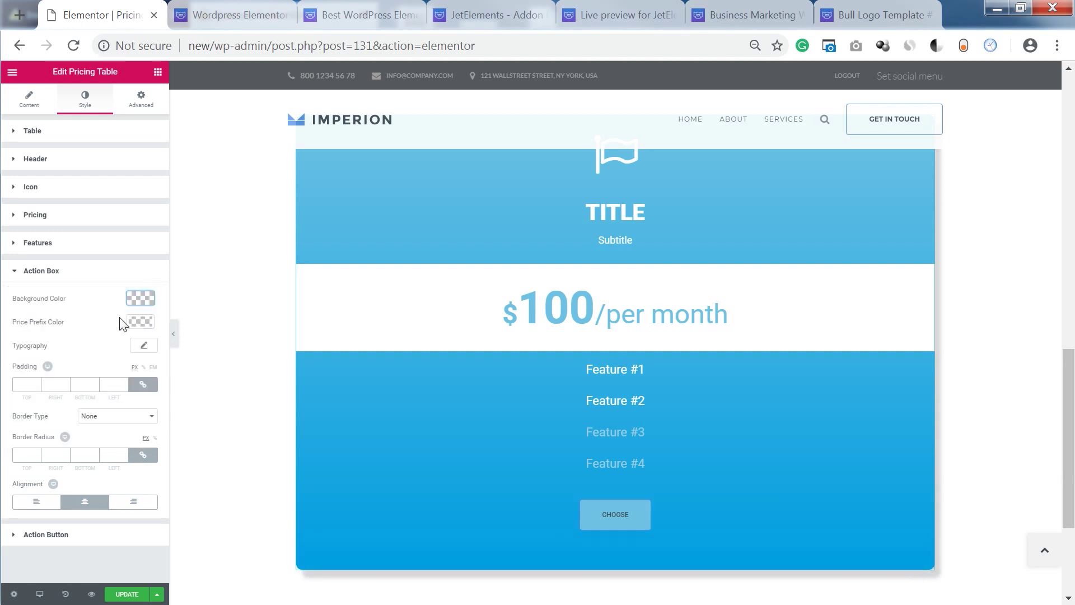
left_click(143, 346)
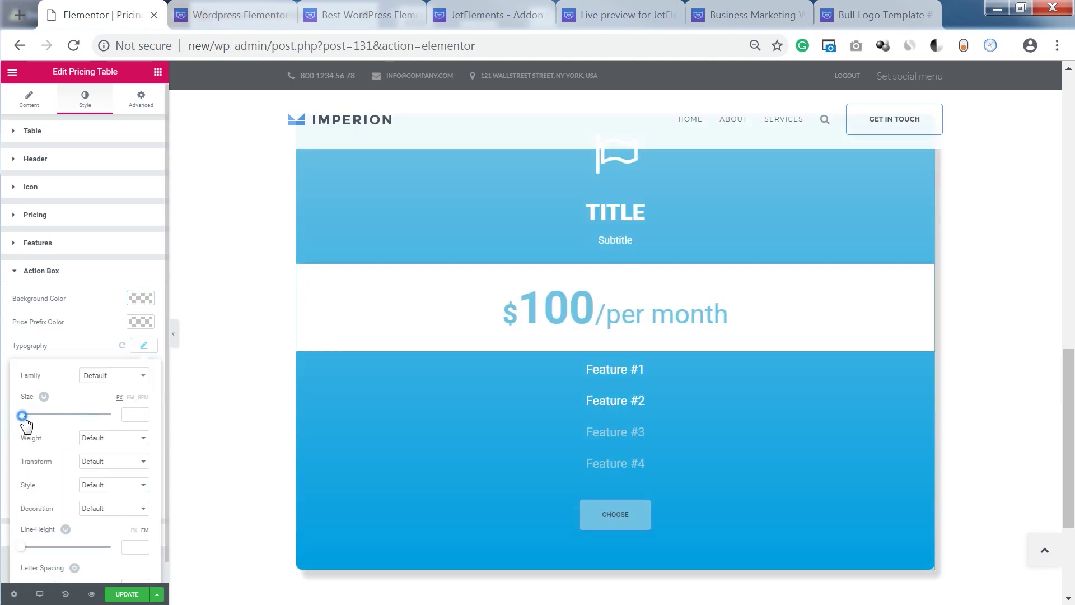
mouse_move(23, 415)
left_mouse_down()
mouse_move(54, 415)
mouse_move(26, 415)
left_mouse_up()
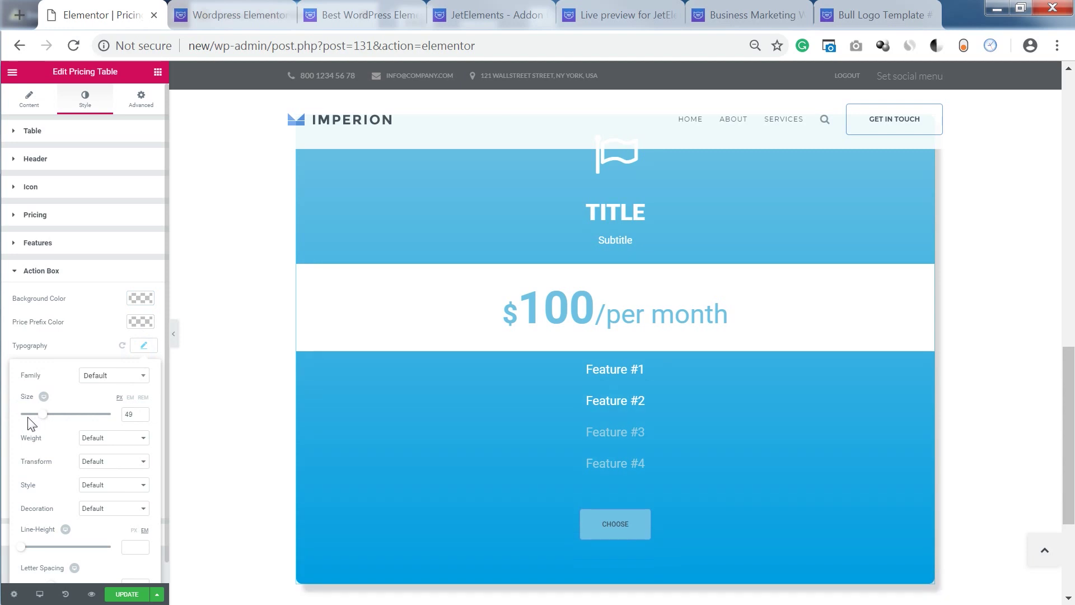
left_click(144, 346)
Step: Give the Action Button a white background and adjust its typography font weight
left_click(72, 274)
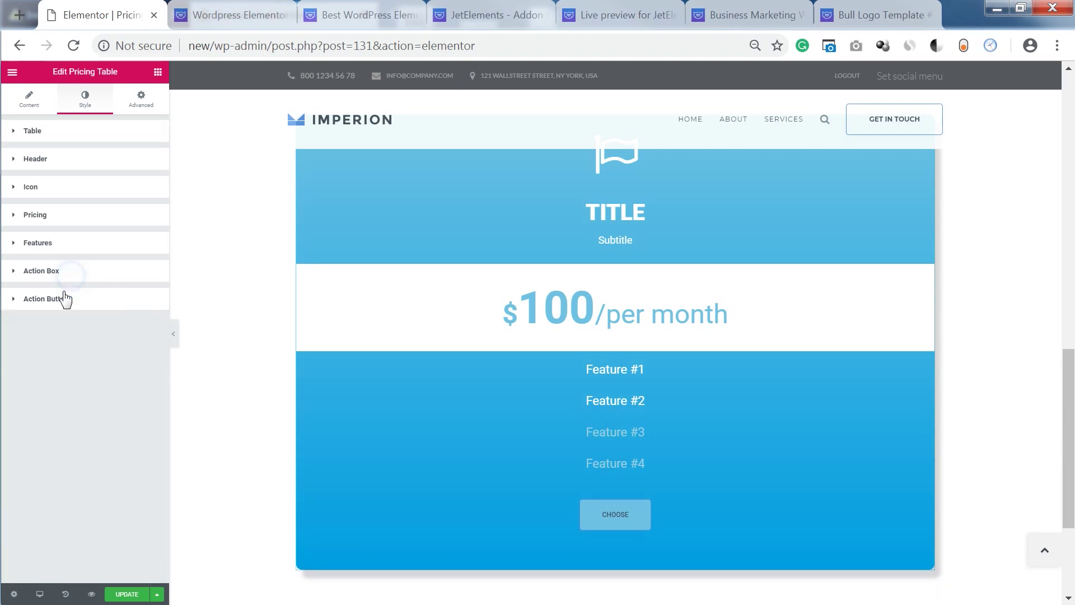
left_click(58, 300)
scroll(77, 355, "down", 1)
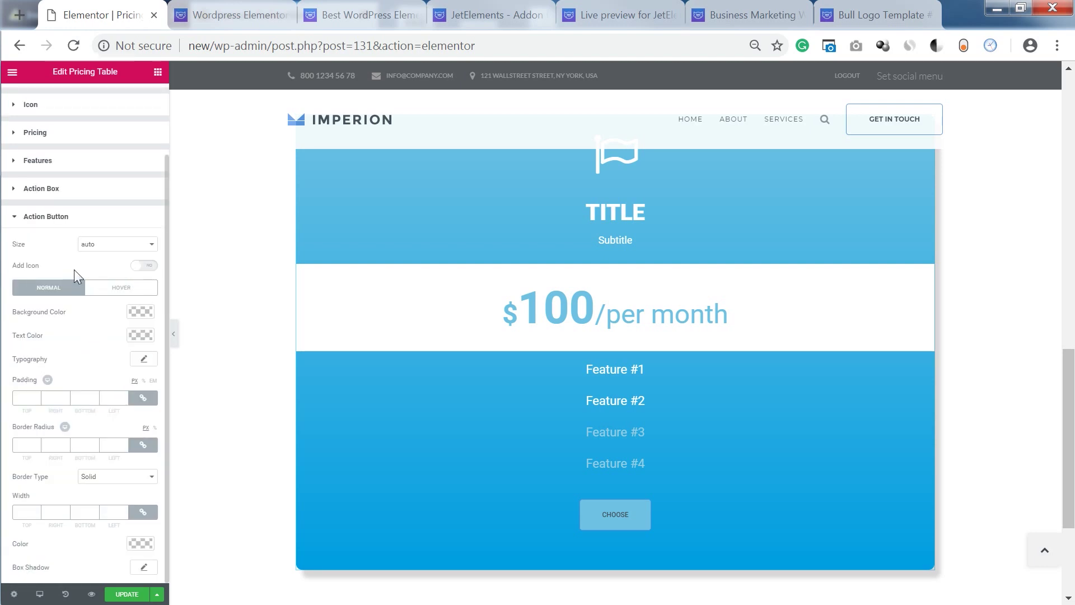
left_click(140, 311)
left_click(143, 358)
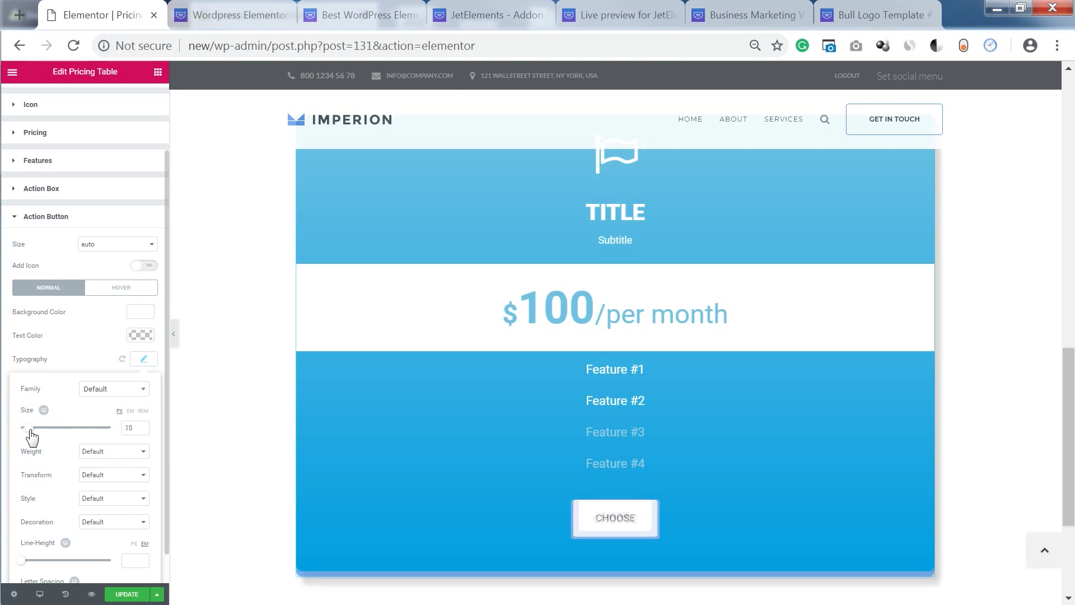
left_click(106, 451)
left_click(98, 469)
Step: Set the CHOOSE button's text colour to blue
left_click(140, 335)
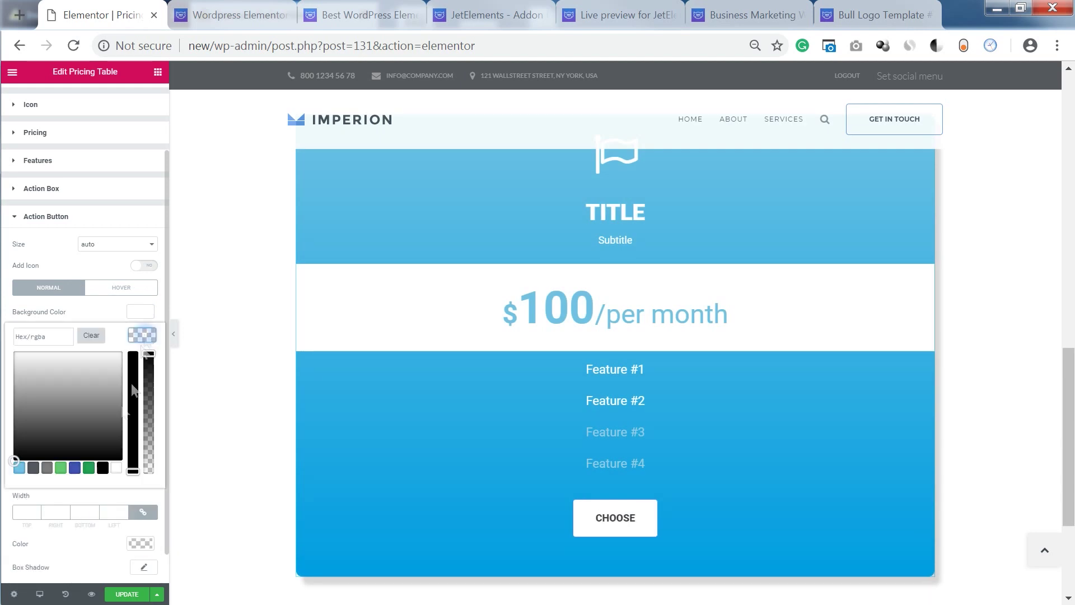
left_click(19, 467)
left_click(99, 390)
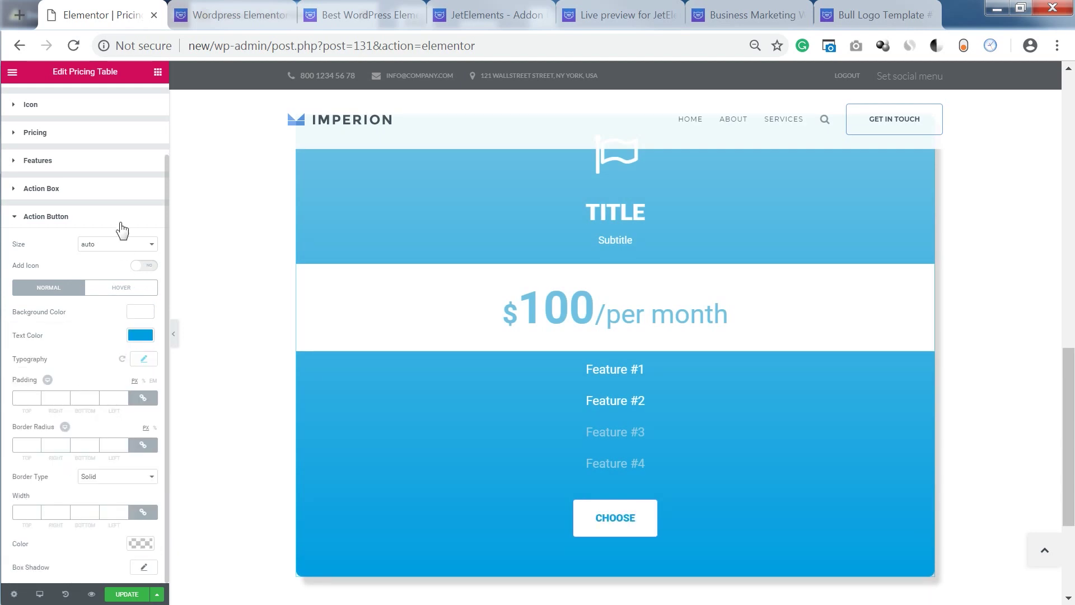
left_click(99, 216)
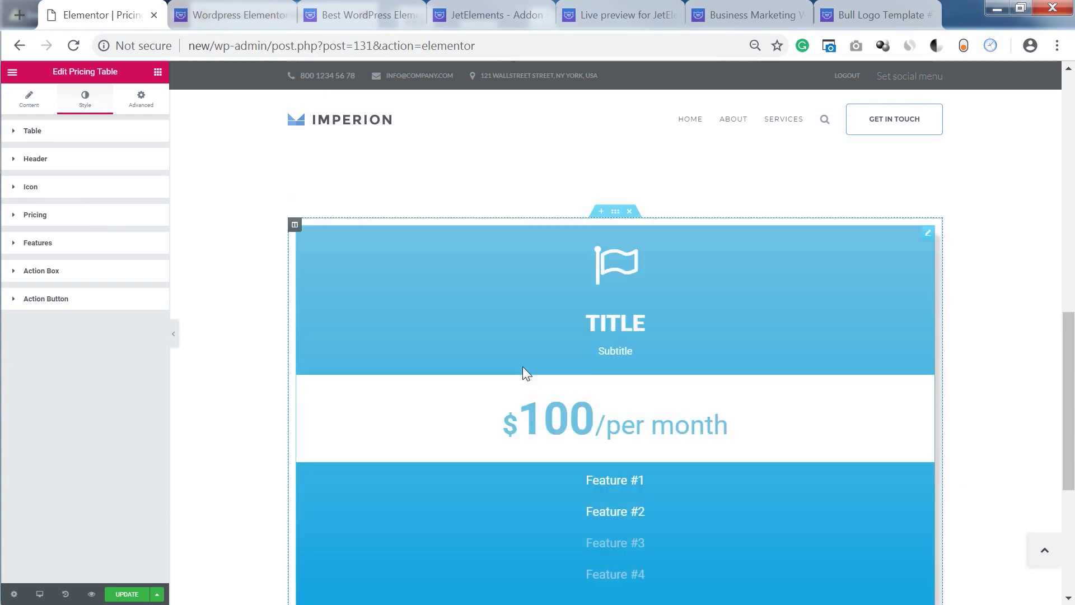
scroll(523, 367, "down", 1)
scroll(706, 516, "down", 2)
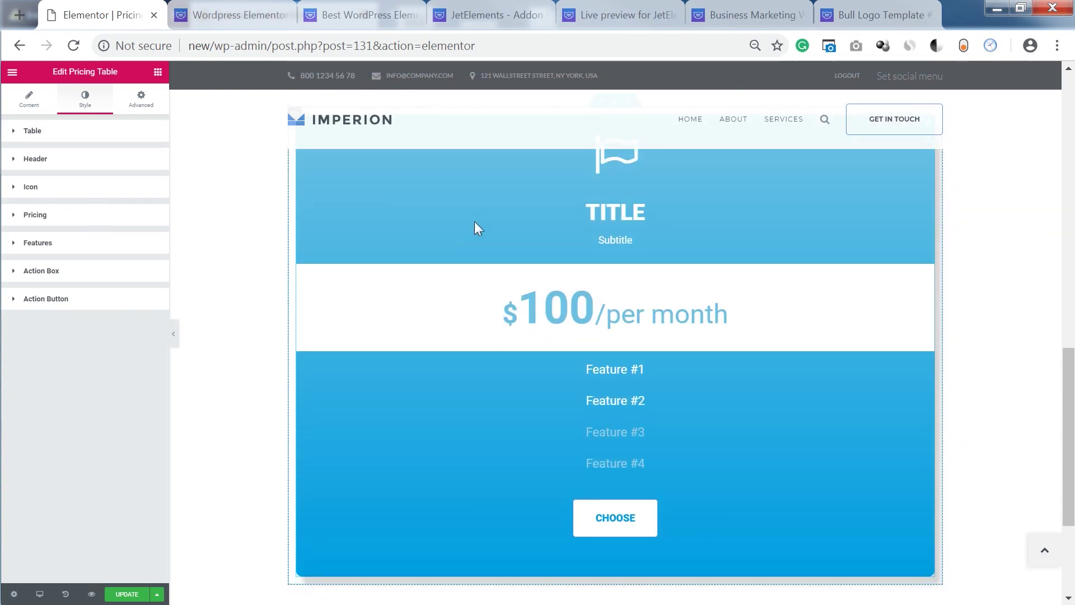
scroll(475, 245, "up", 2)
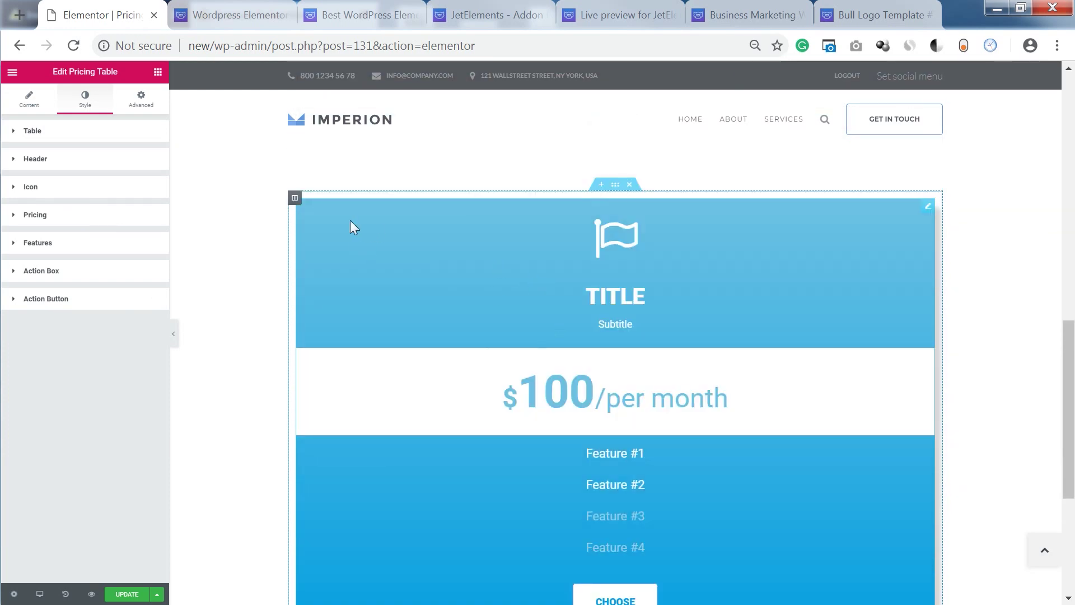
Step: Duplicate the pricing column to create a second identical copy
right_click(293, 196)
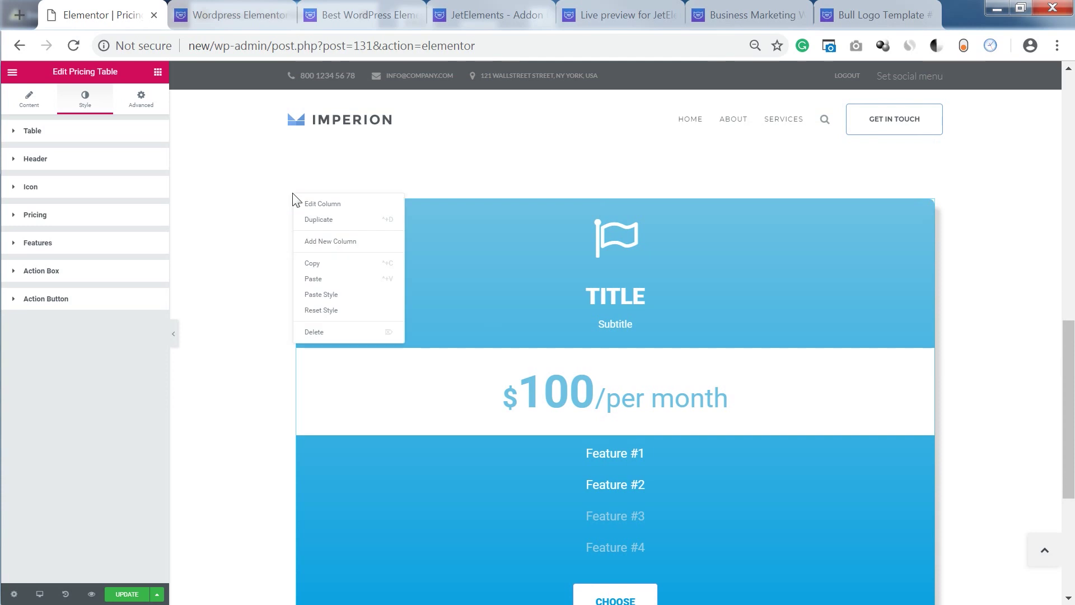
left_click(313, 220)
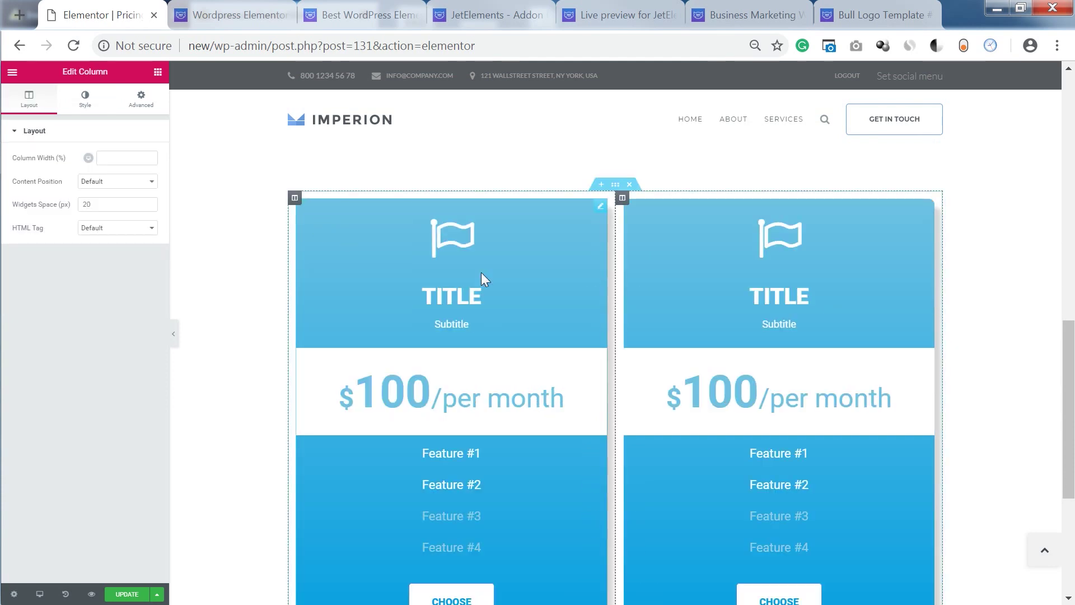
scroll(459, 301, "down", 2)
scroll(459, 301, "up", 2)
Step: Duplicate the left column again to make a third pricing column
right_click(293, 197)
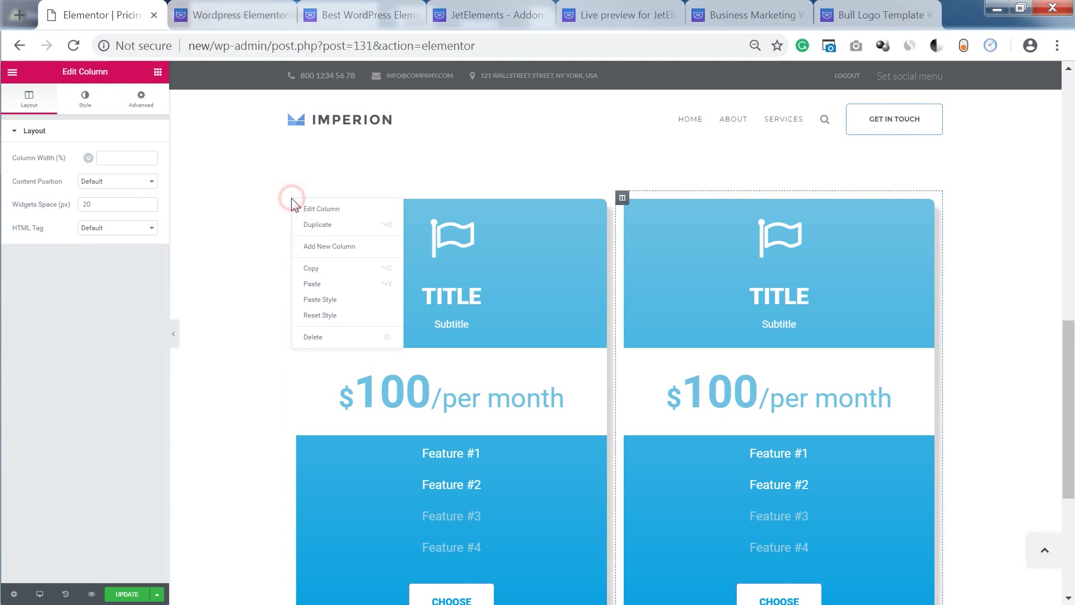
left_click(312, 223)
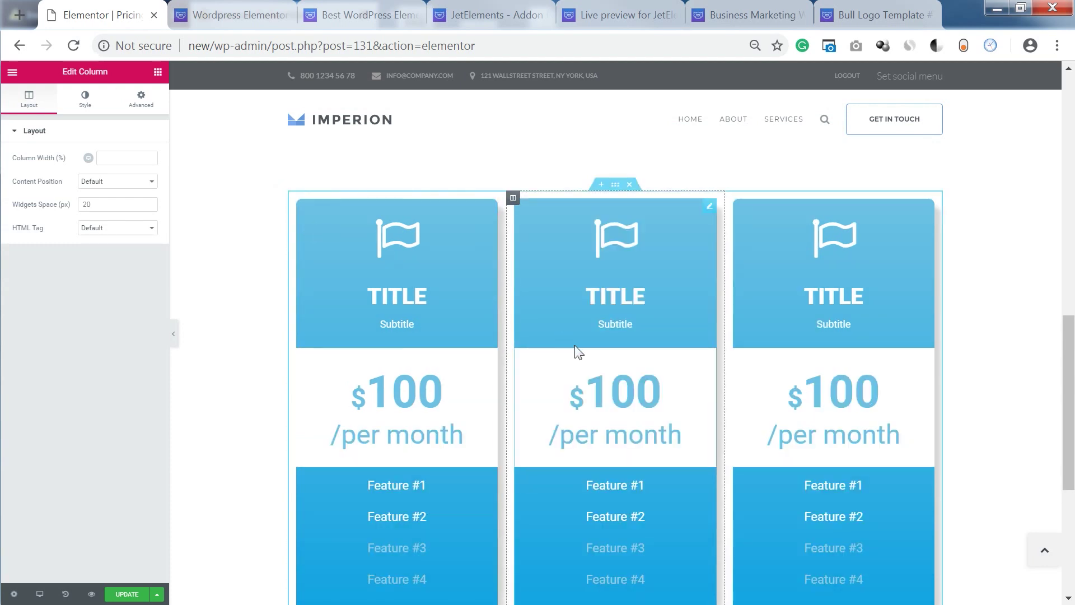
scroll(585, 351, "up", 2)
scroll(585, 351, "down", 2)
scroll(618, 403, "down", 4)
scroll(617, 460, "up", 4)
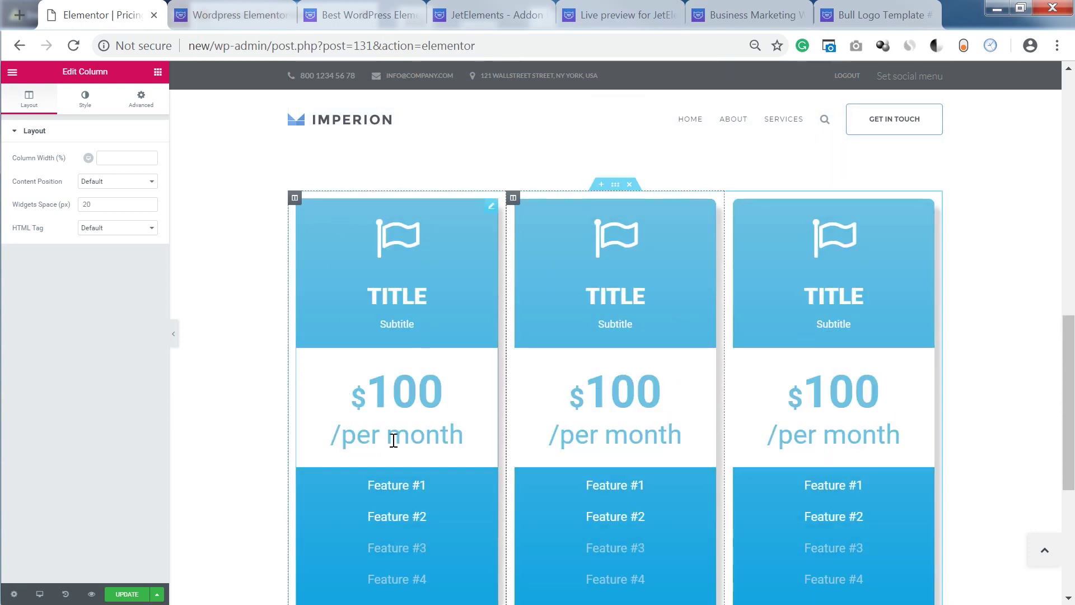
scroll(410, 455, "down", 2)
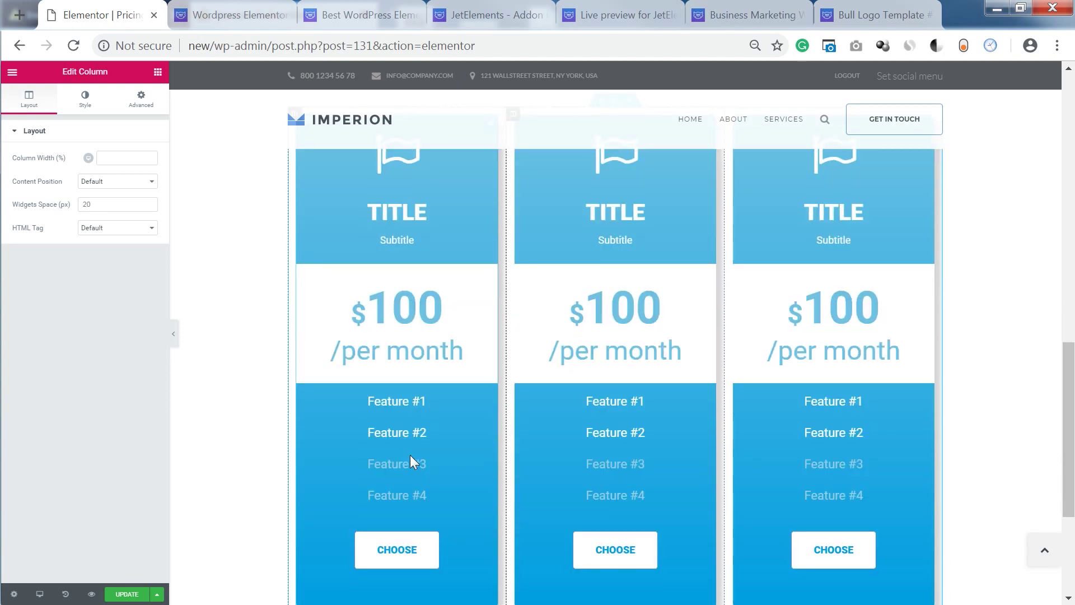
scroll(411, 456, "up", 2)
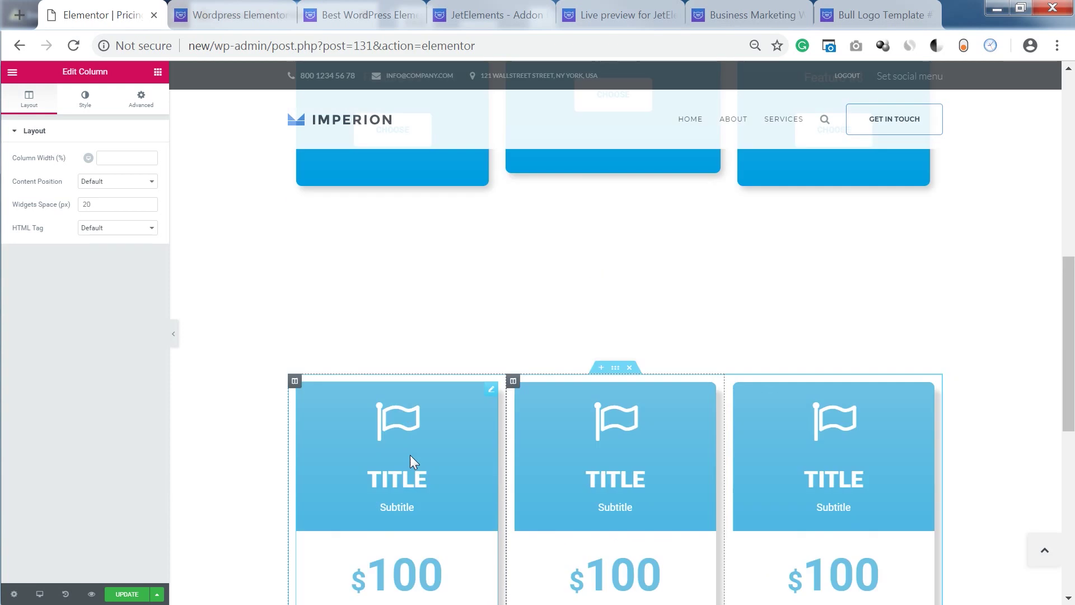
Step: Select the featured PLUS column, dismiss the right-click tip, and show its -33 top margin in Advanced settings
scroll(482, 291, "up", 2)
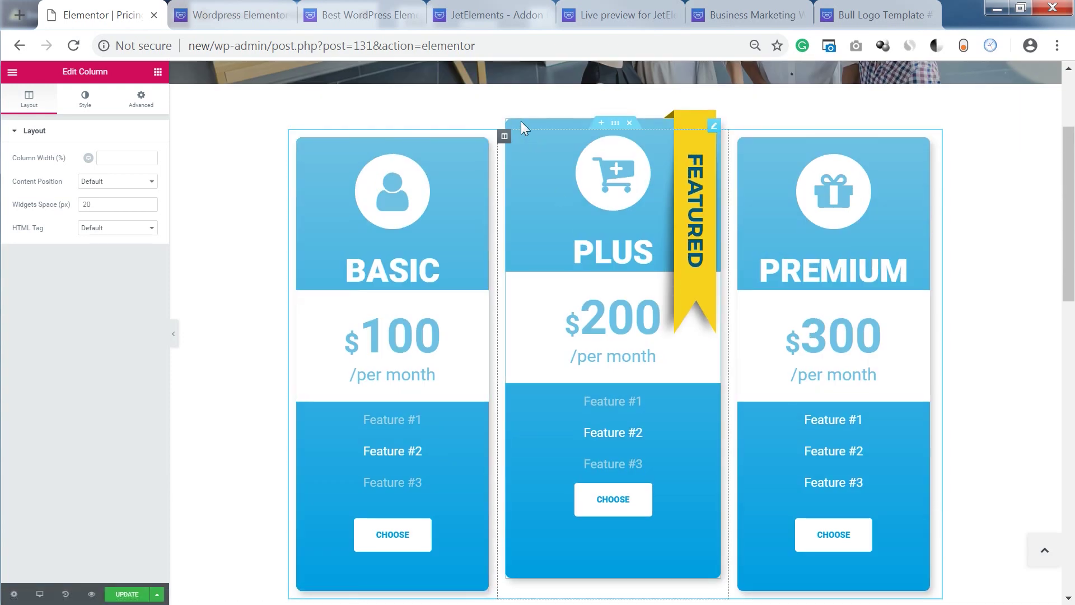
left_click(713, 435)
scroll(539, 362, "down", 2)
left_click(549, 360)
scroll(549, 359, "up", 2)
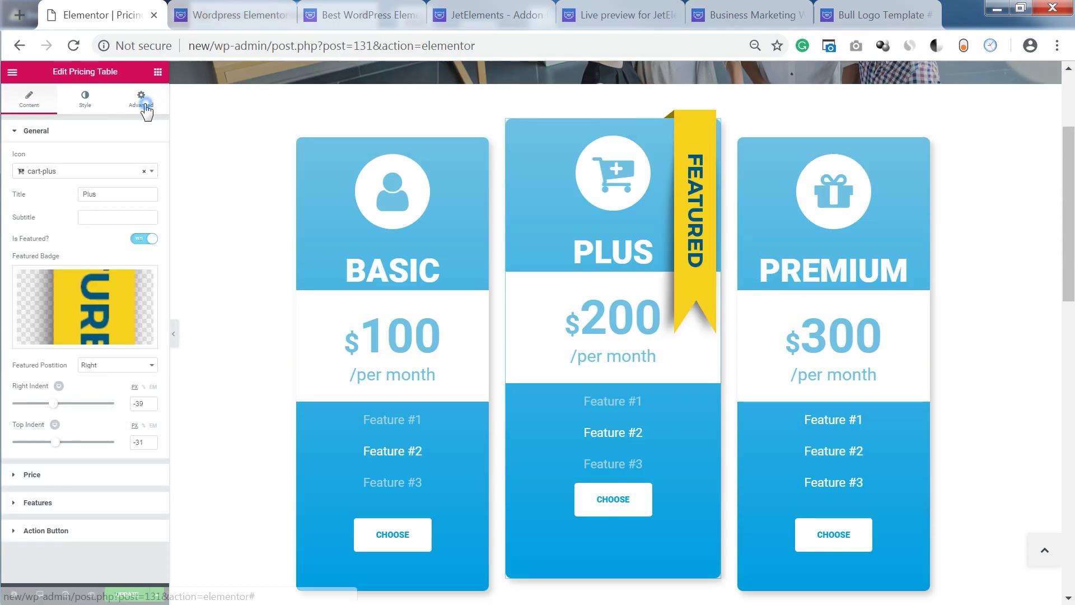
left_click(141, 99)
left_click(504, 137)
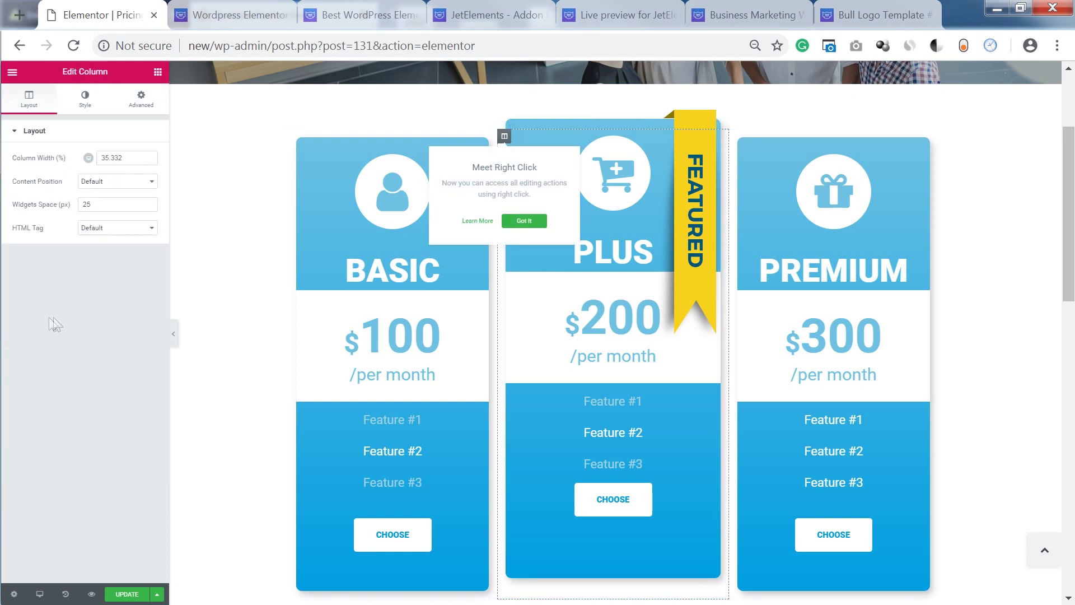
left_click(524, 220)
left_click(141, 99)
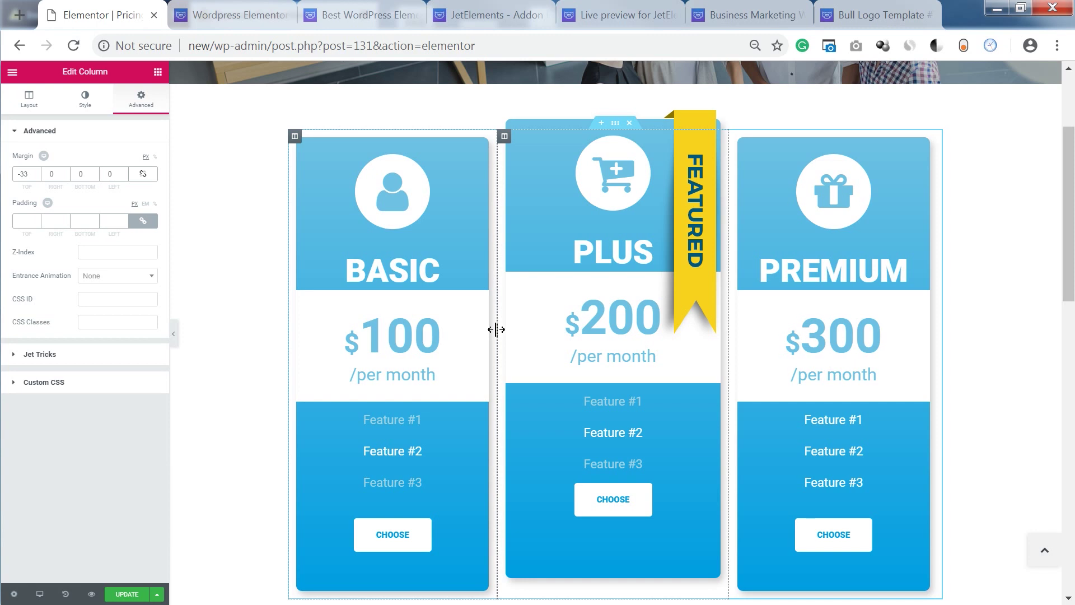
Step: Collapse the editing panel and scroll to view the full Basic, Plus and Premium tables
scroll(533, 384, "down", 15)
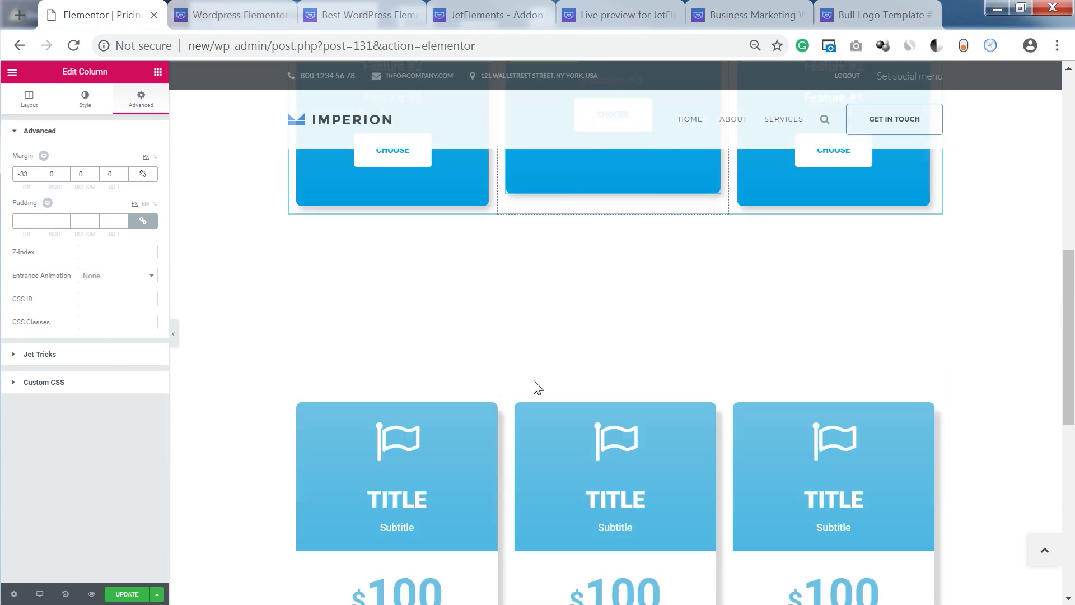
scroll(533, 380, "up", 3)
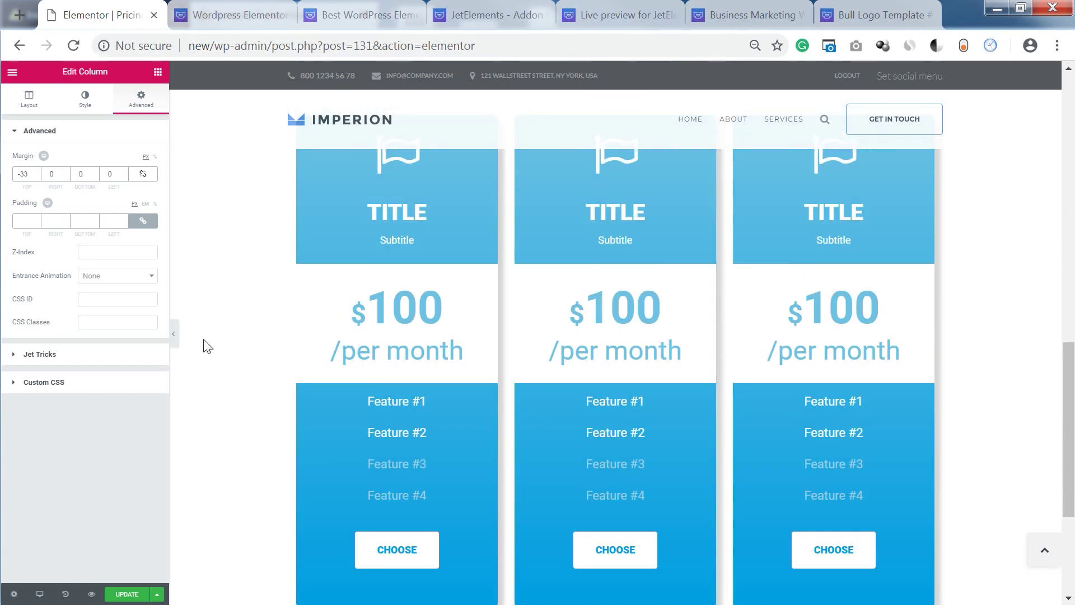
left_click(174, 334)
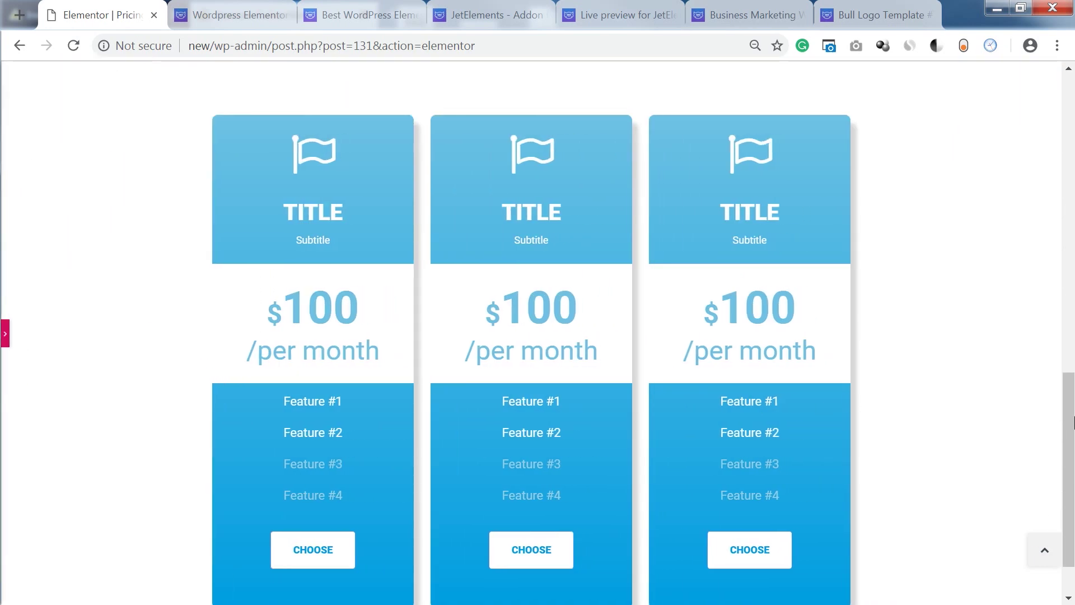
left_click_drag(1069, 423, 1025, 199)
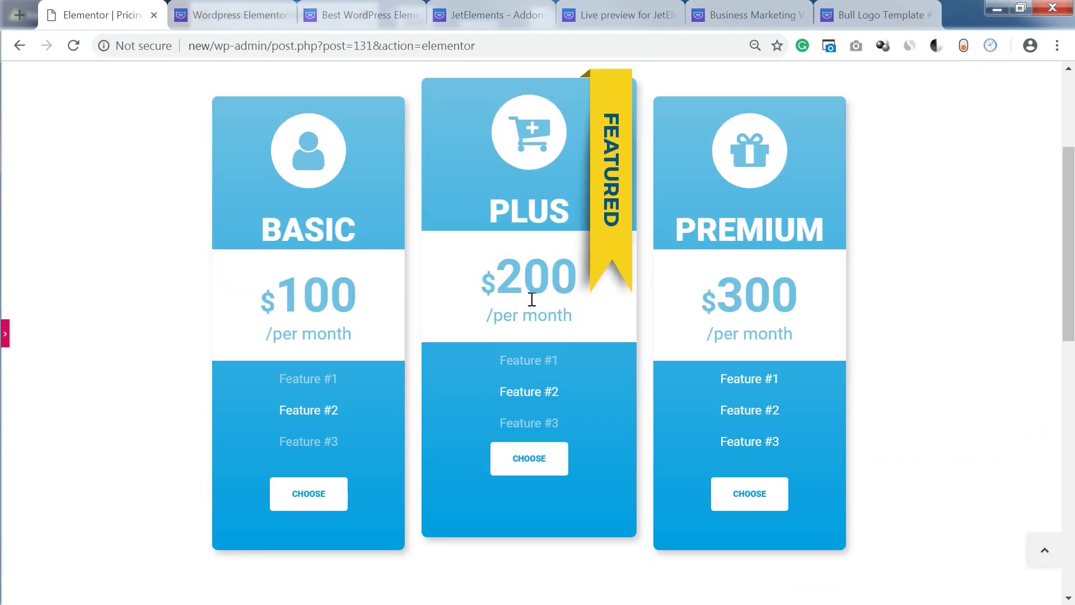